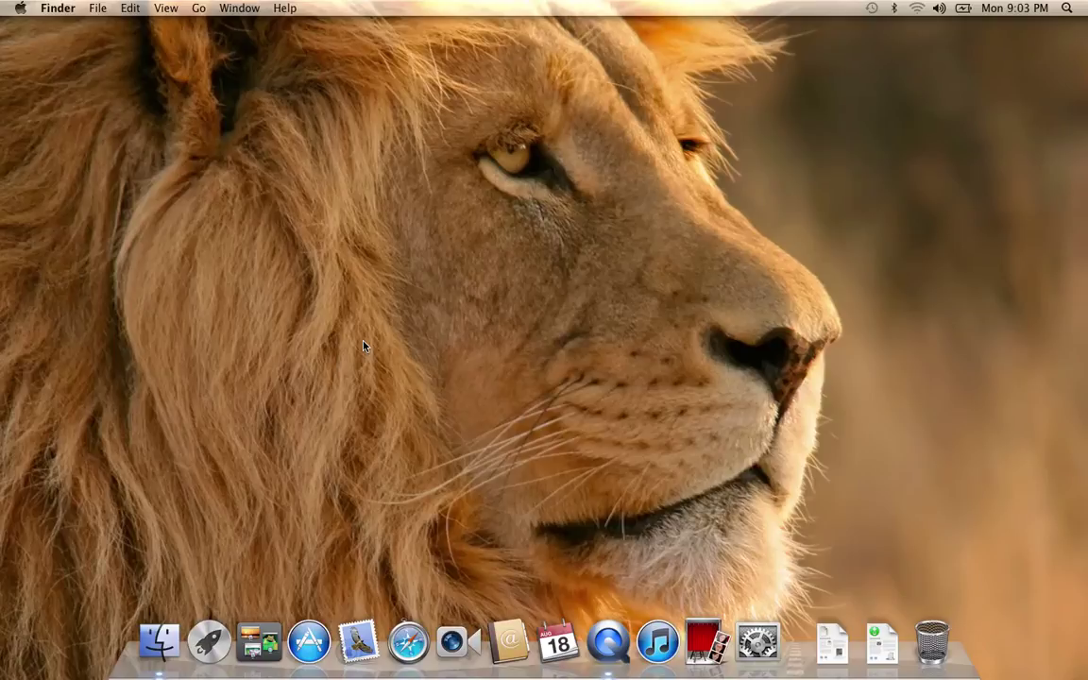
Confirm the Mac runs OS X 10.7.5, then launch the App Store, which reports no internet.
left_click(27, 11)
left_click(35, 26)
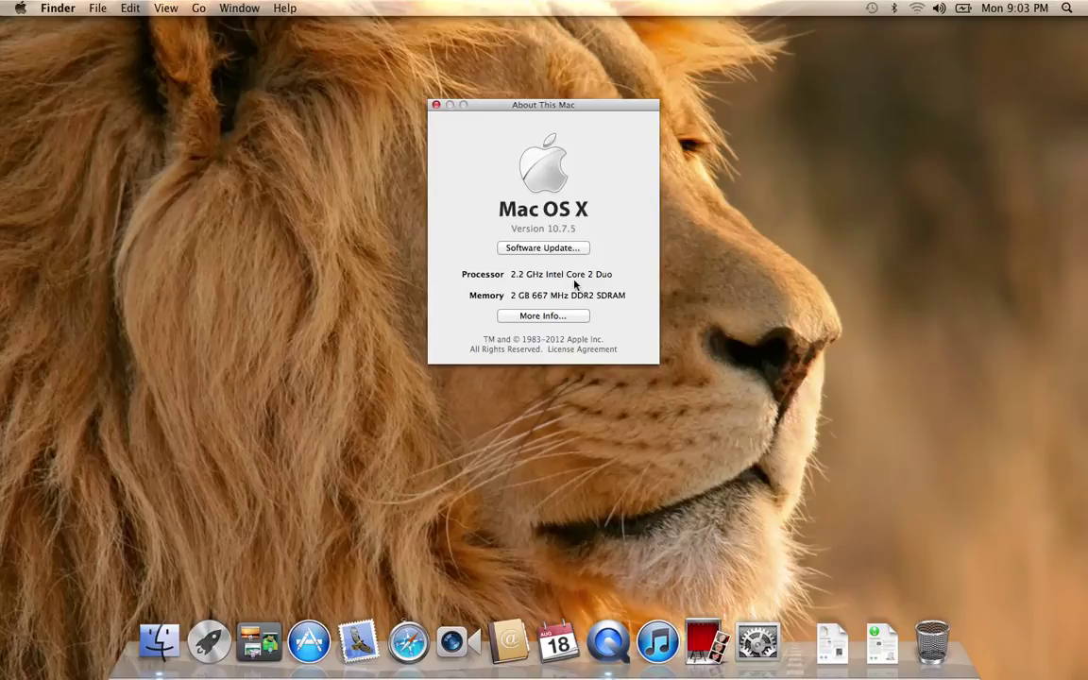
left_click(435, 105)
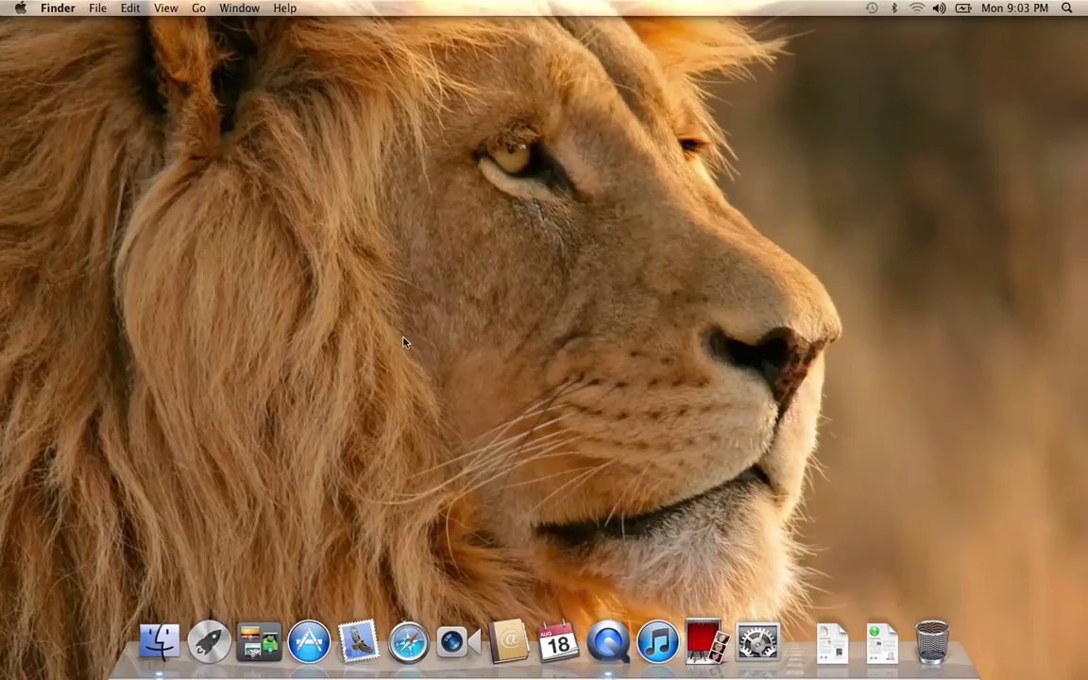
left_click(299, 650)
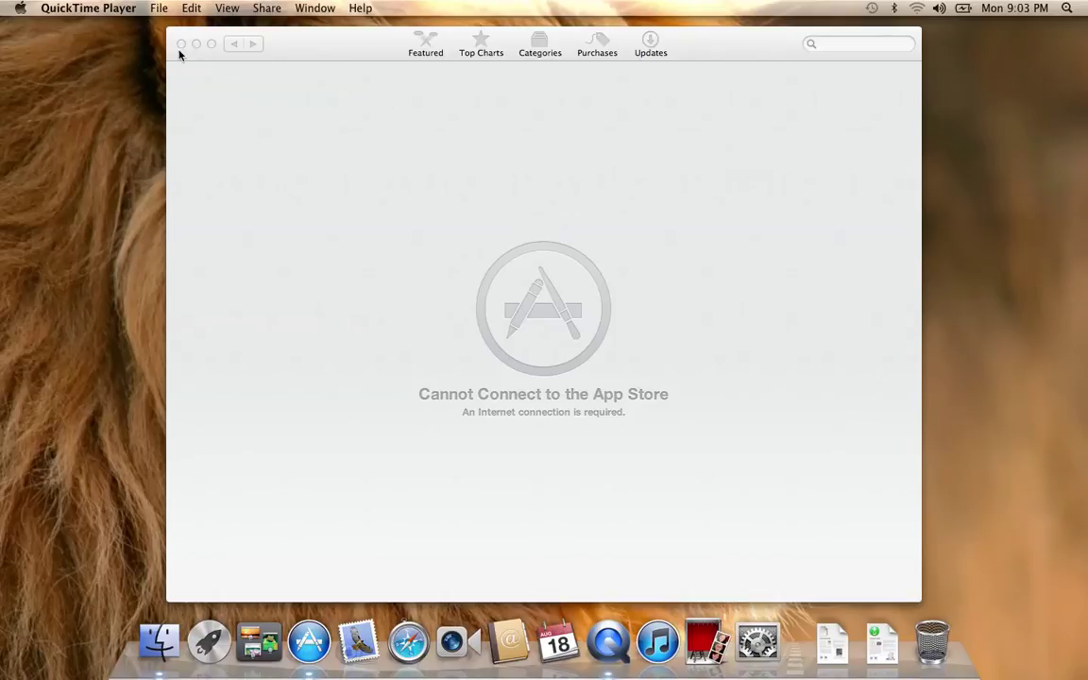
left_click(916, 8)
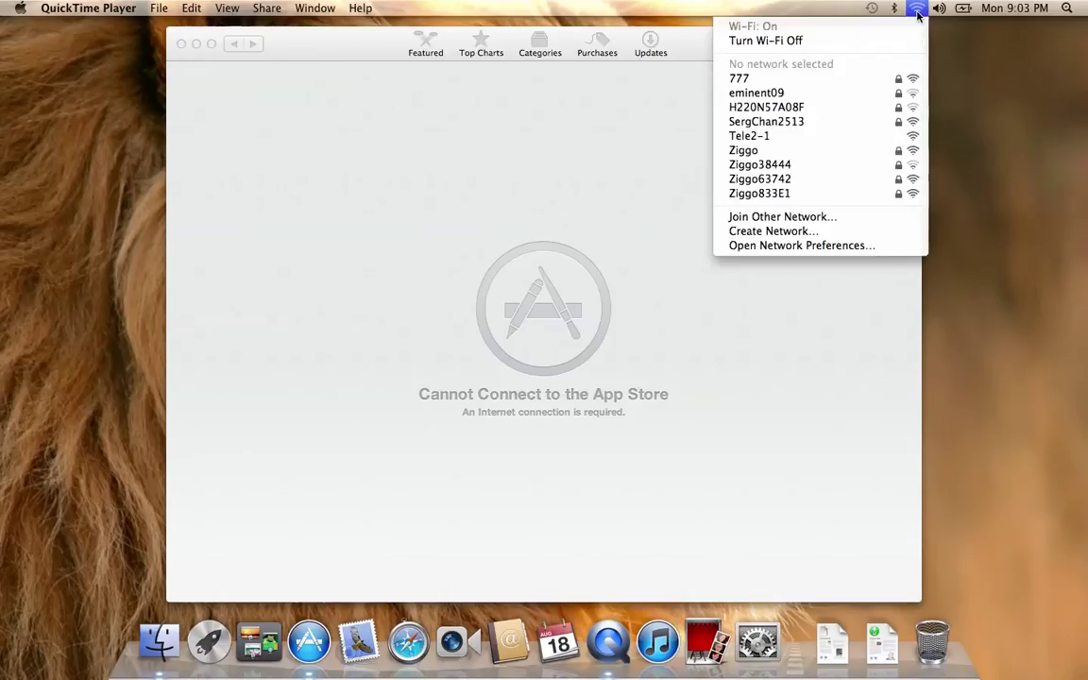
Choose Wi-Fi network 777 and try joining with its password, retrying after rejection.
left_click(823, 81)
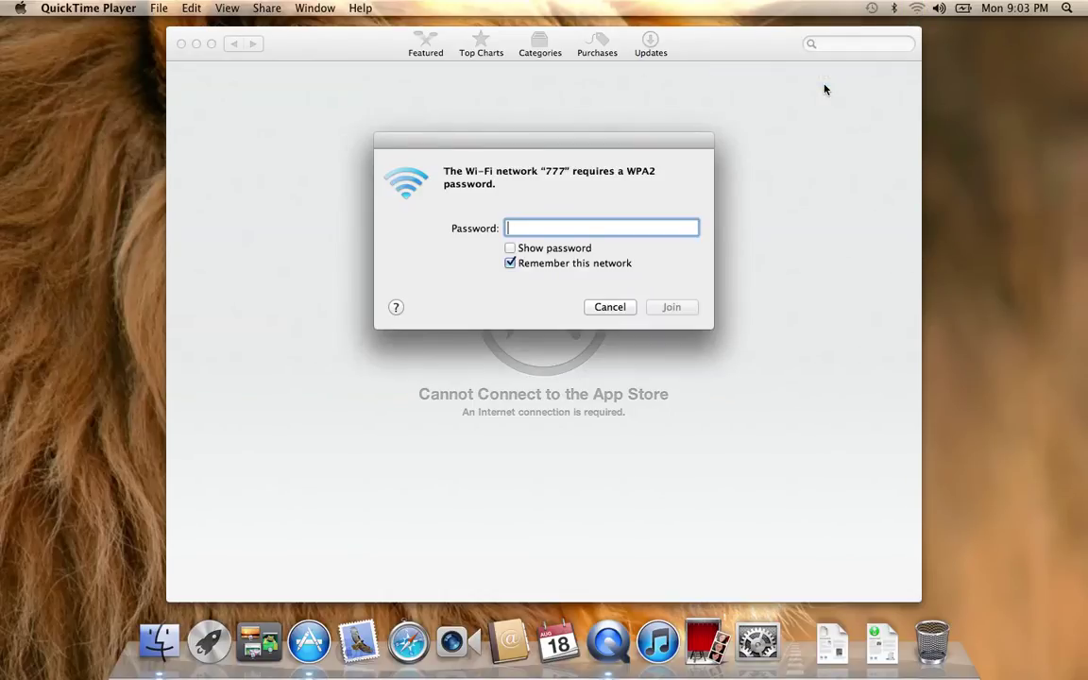
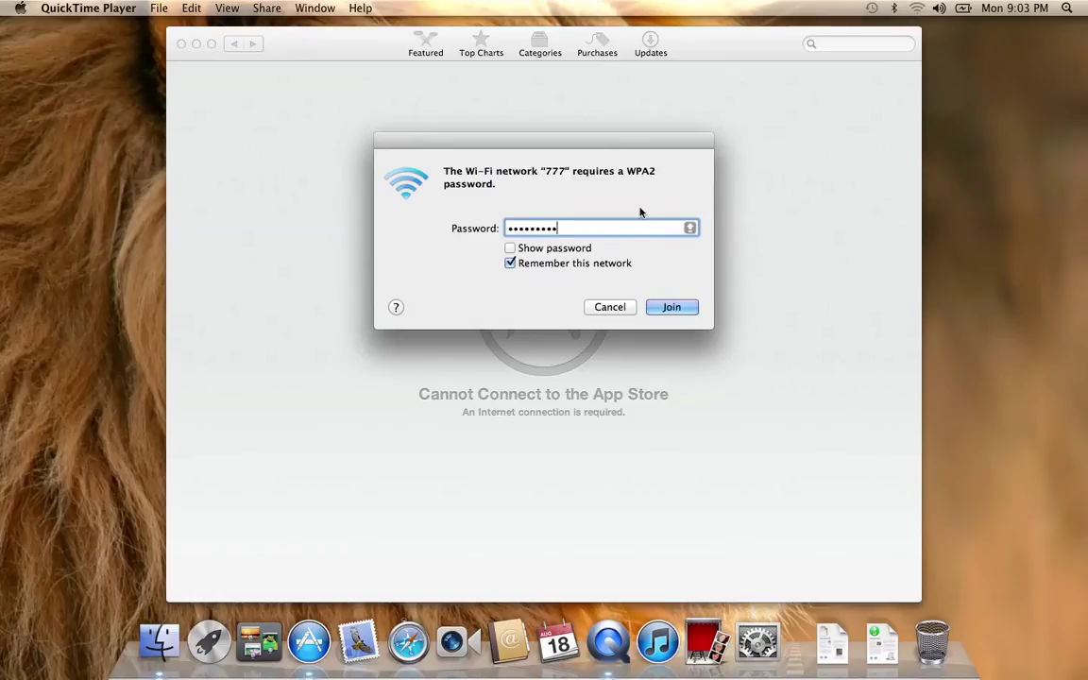
left_click(669, 307)
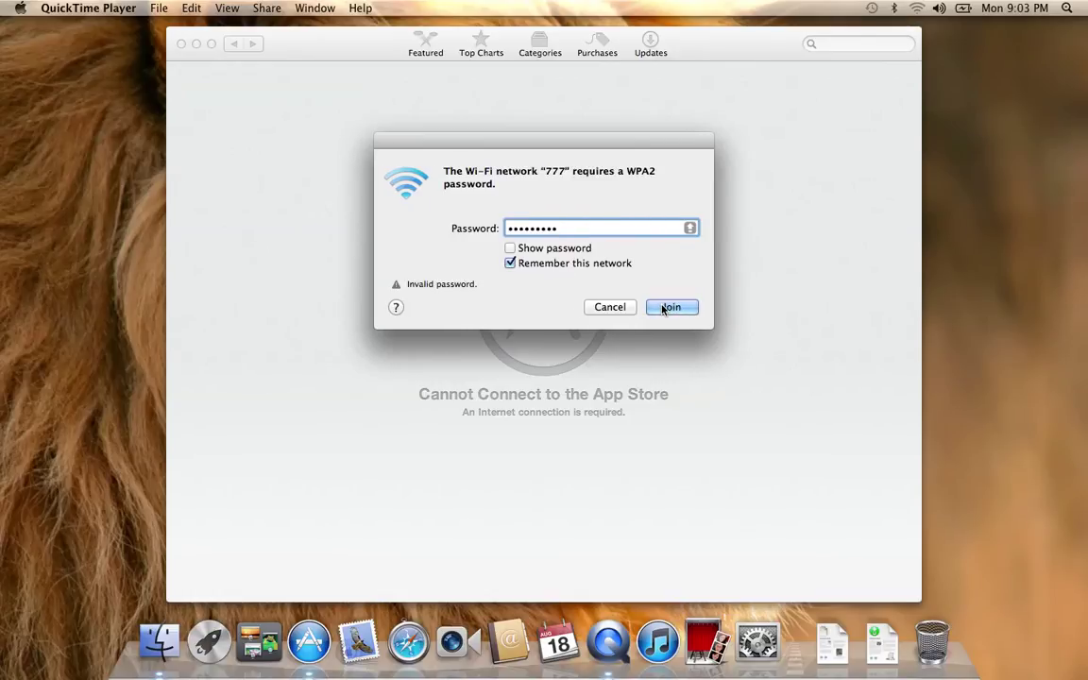
key("BackSpace")
key("BackSpace")
key("BackSpace")
key("BackSpace")
key("BackSpace")
key("BackSpace")
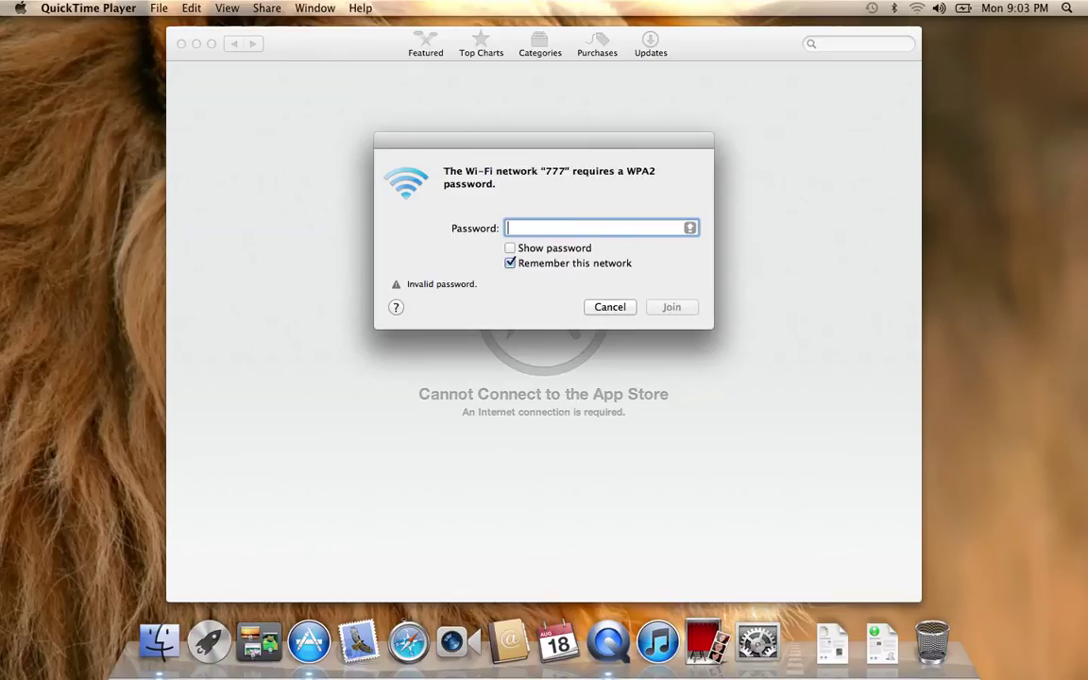
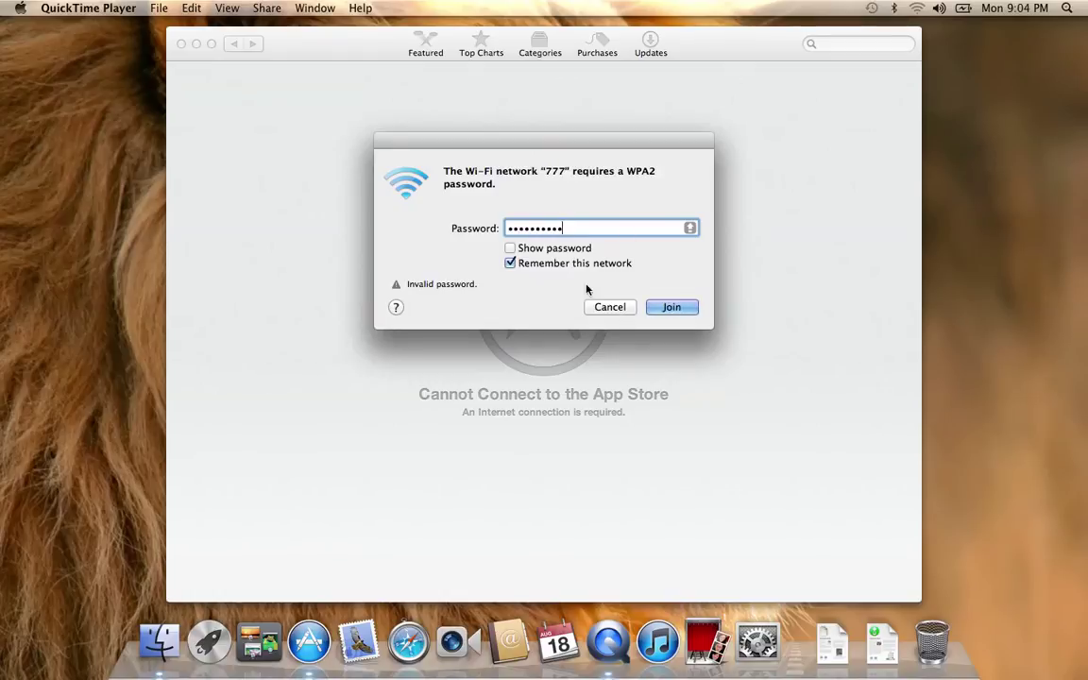
left_click(679, 313)
left_click(680, 313)
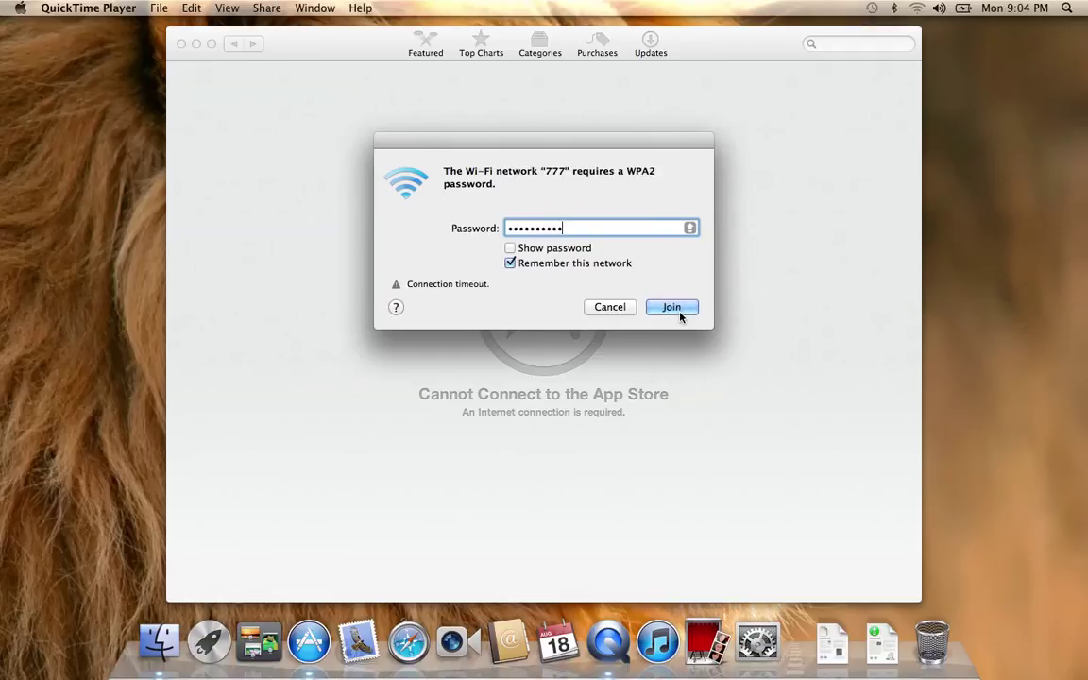
Re-enter the 777 Wi-Fi password to connect, then bring the App Store window forward.
key("BackSpace")
key("BackSpace")
key("BackSpace")
key("BackSpace")
key("BackSpace")
key("BackSpace")
key("BackSpace")
key("Caps_Lock")
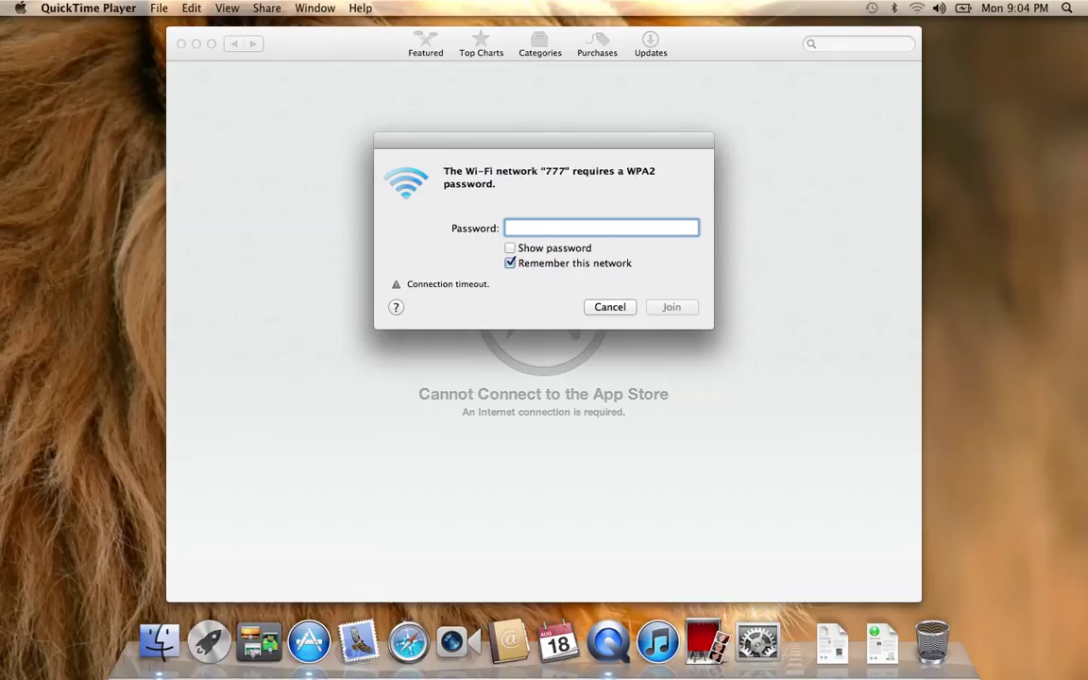
key("Caps_Lock")
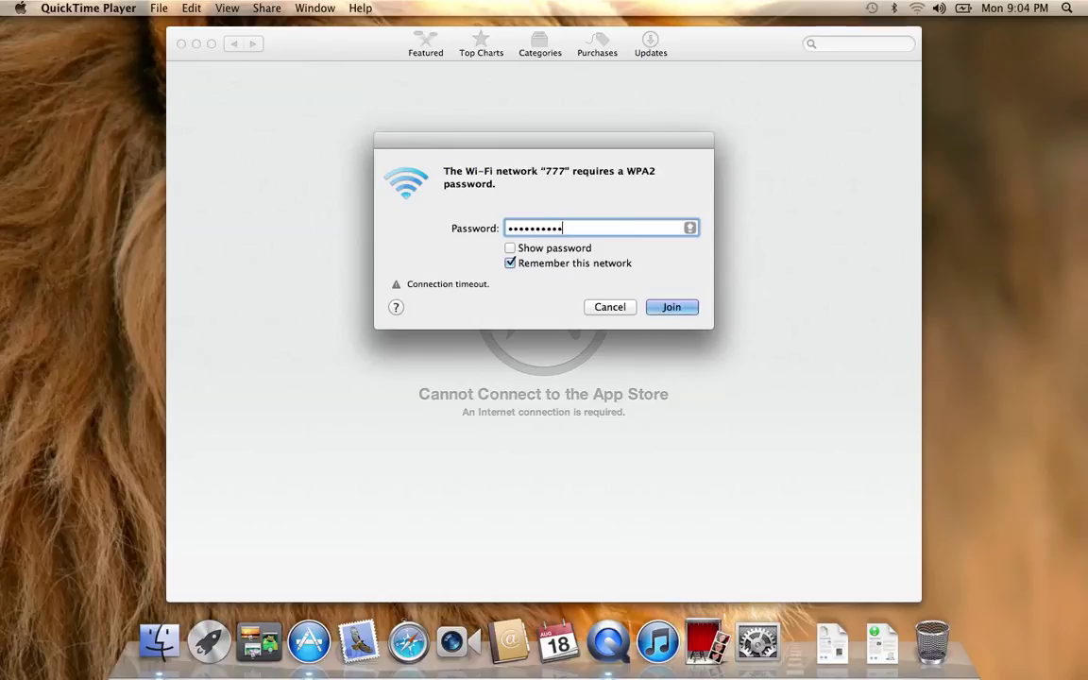
left_click(684, 313)
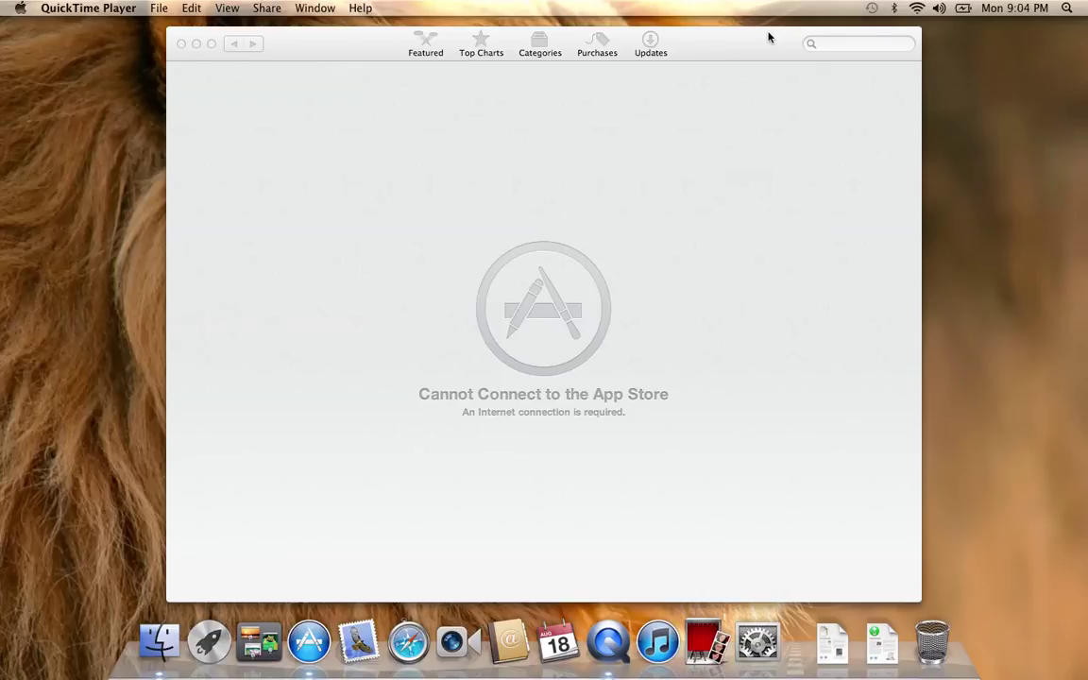
left_click_drag(773, 36, 821, 47)
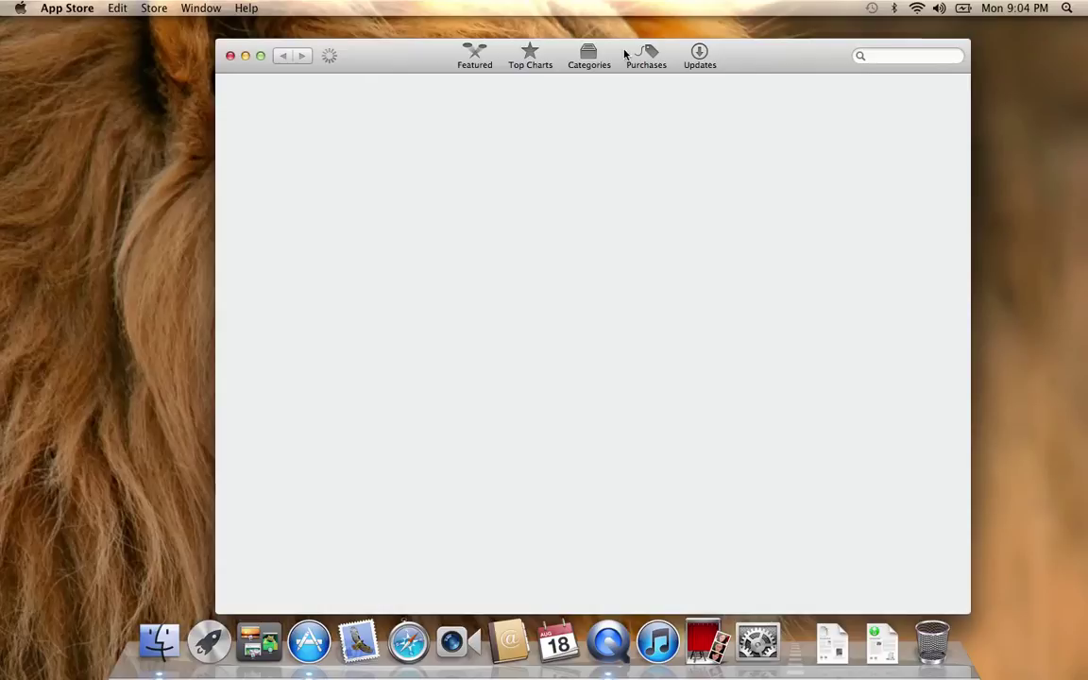
Search the store for MAVERICK and start the free upgrade from the OS X Mavericks page.
left_click(874, 56)
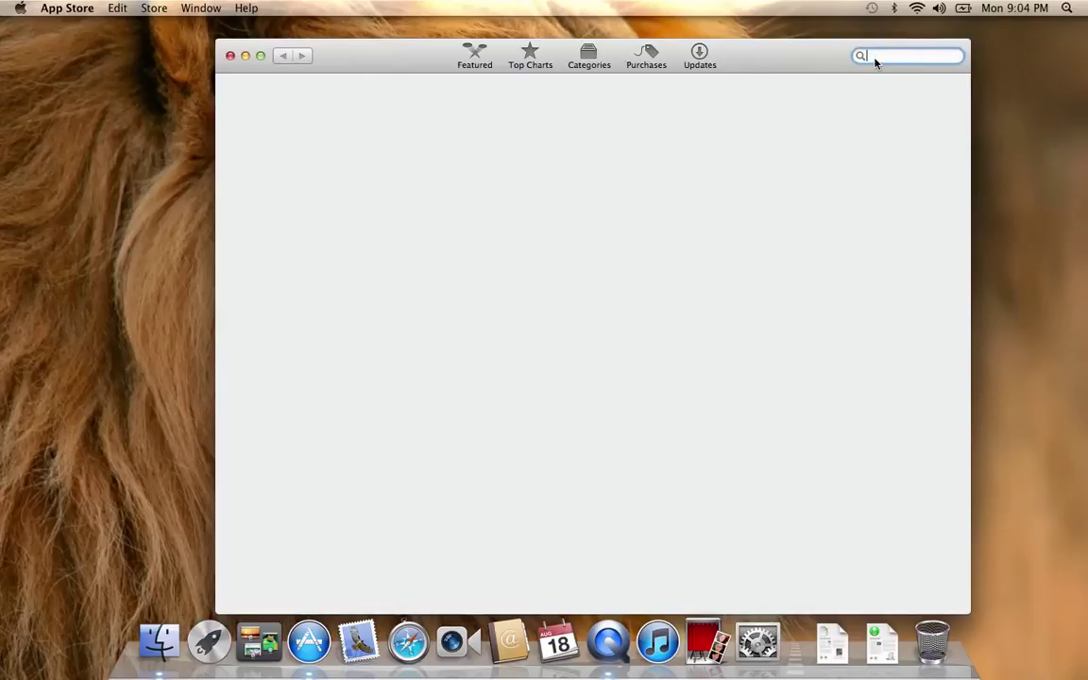
type("M")
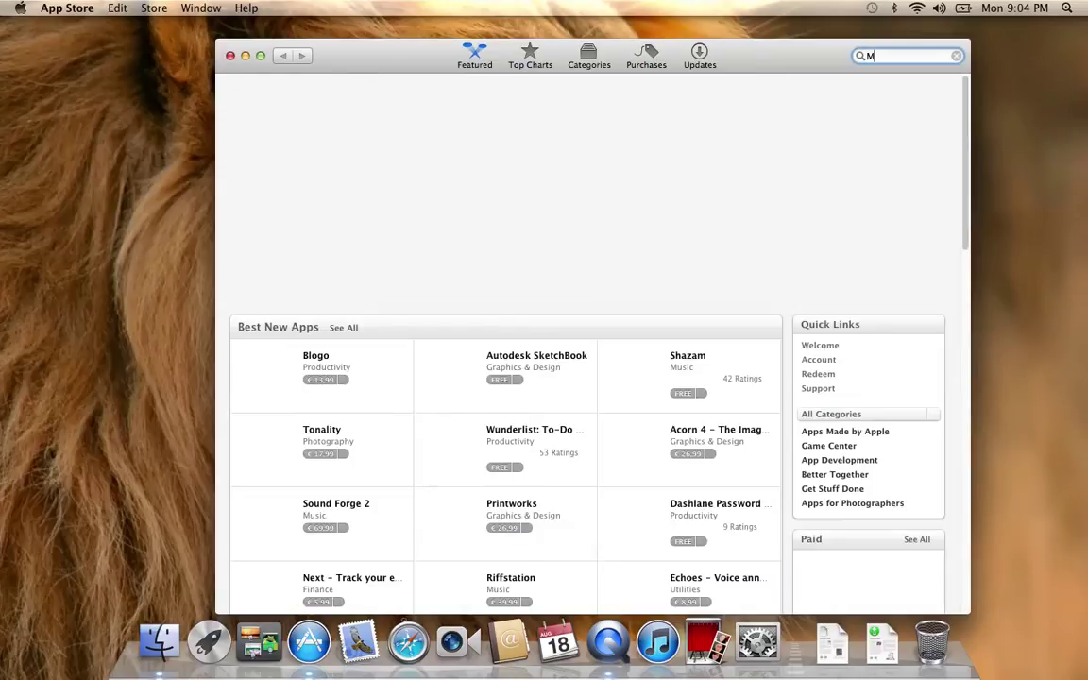
type("AV")
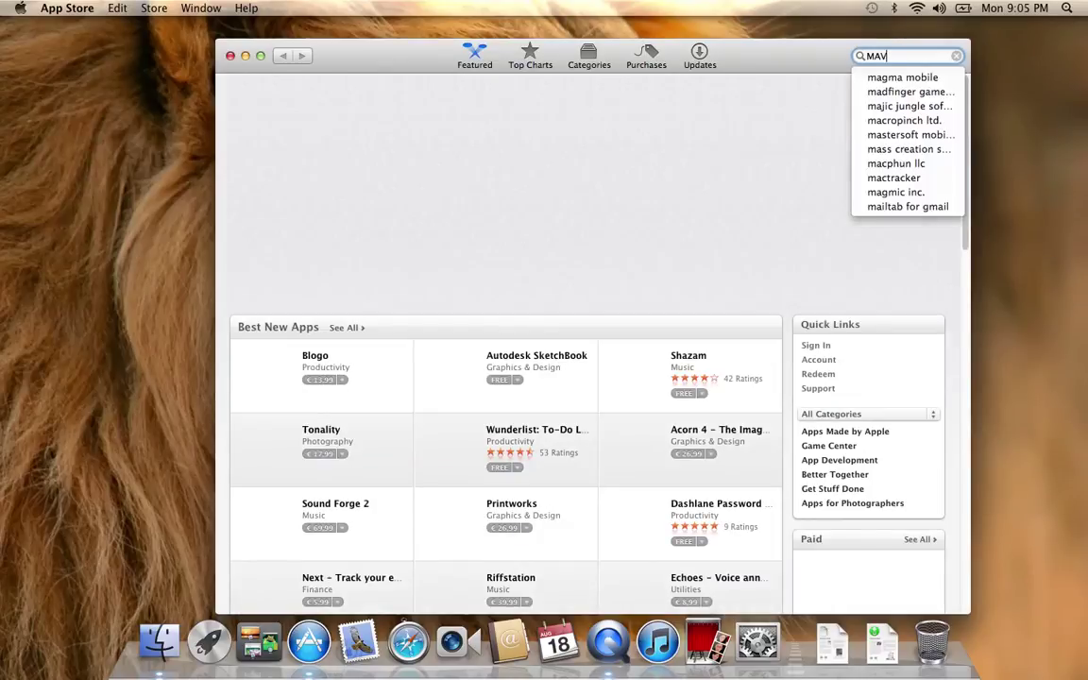
type("ERIC")
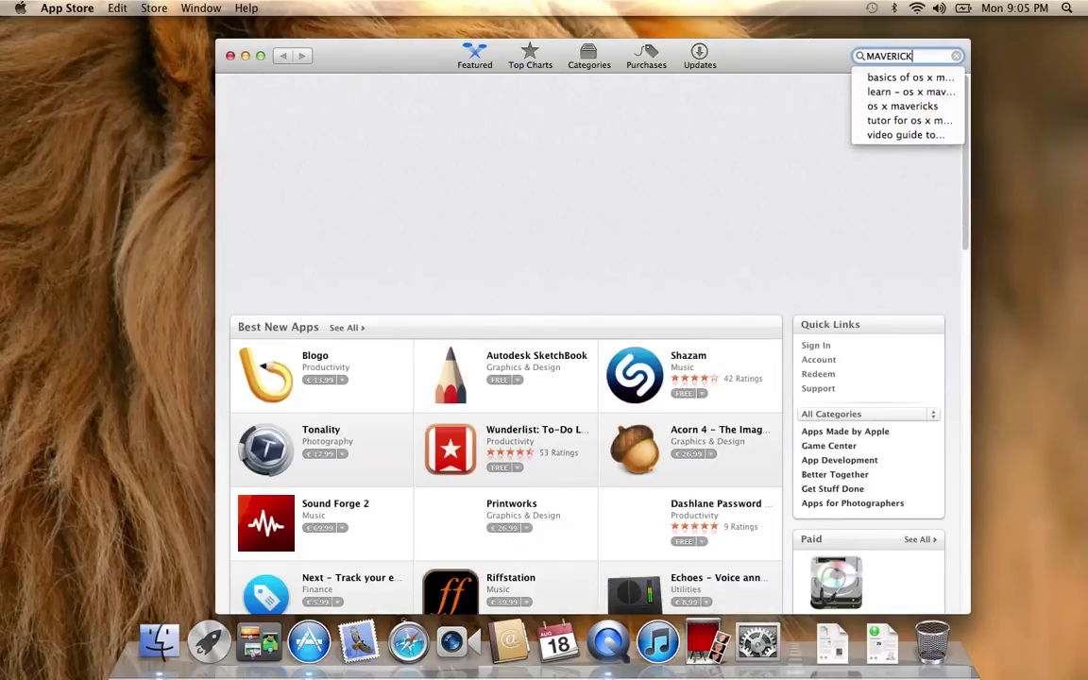
type("K")
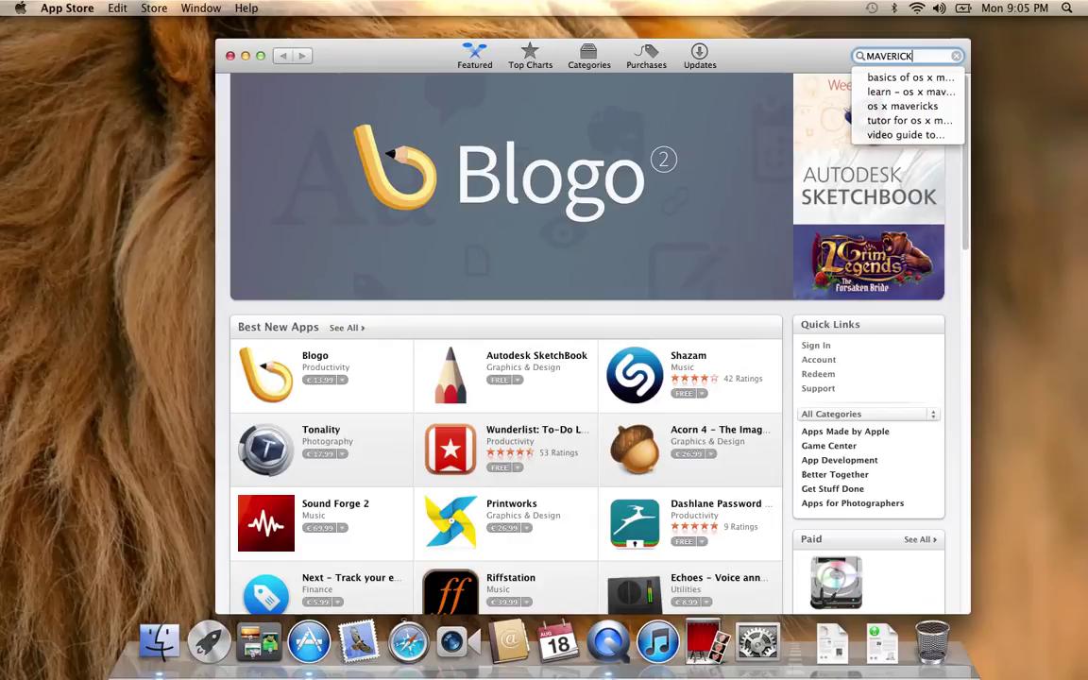
key("Return")
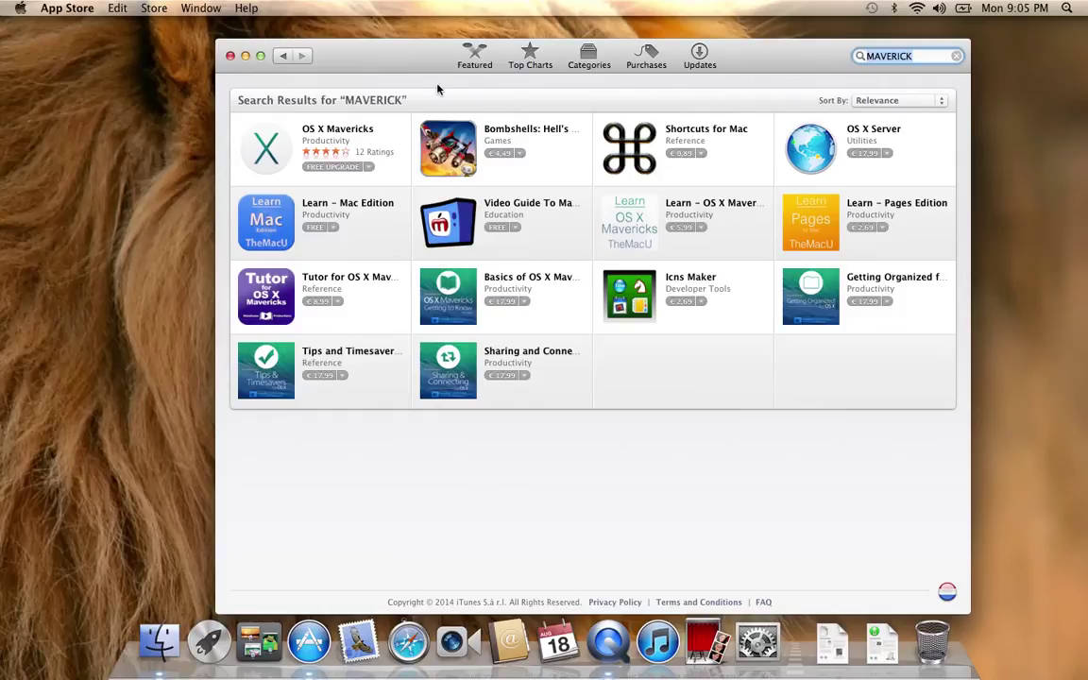
left_click(336, 137)
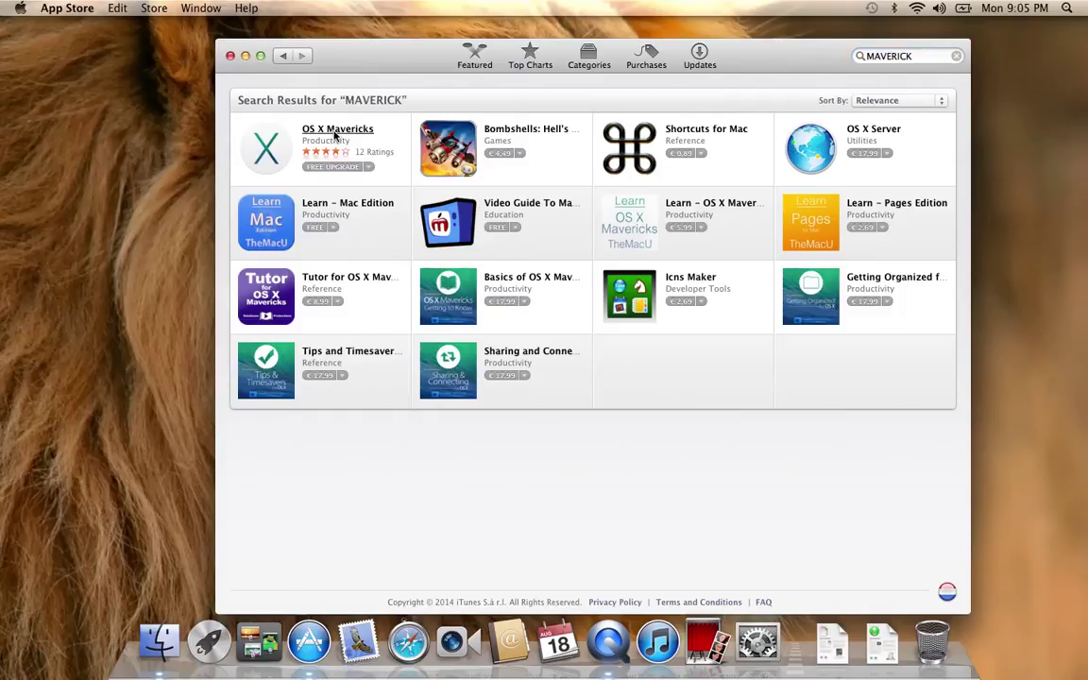
left_click(336, 137)
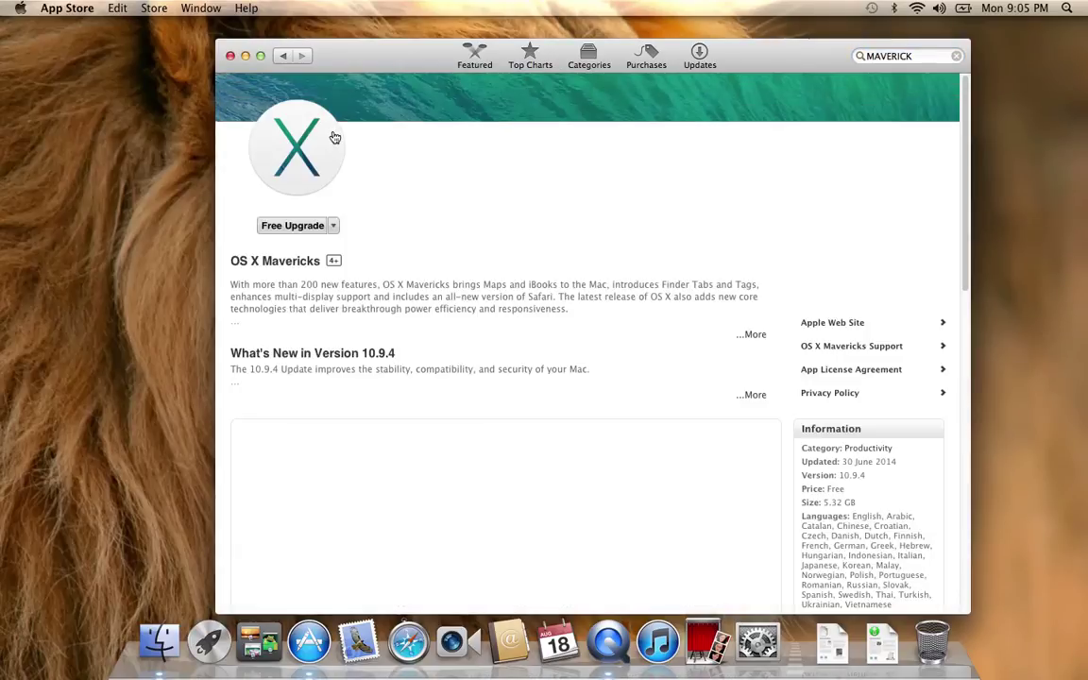
left_click(296, 230)
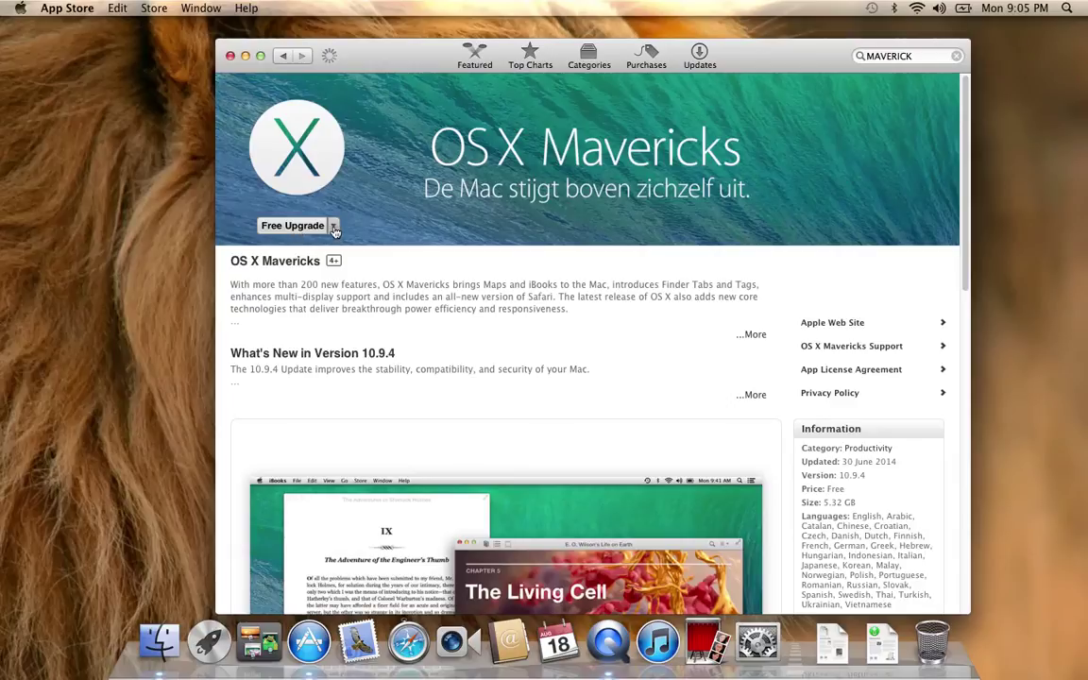
Enter the Apple ID and account password in the sign-in sheet to start the Mavericks download.
left_click(335, 229)
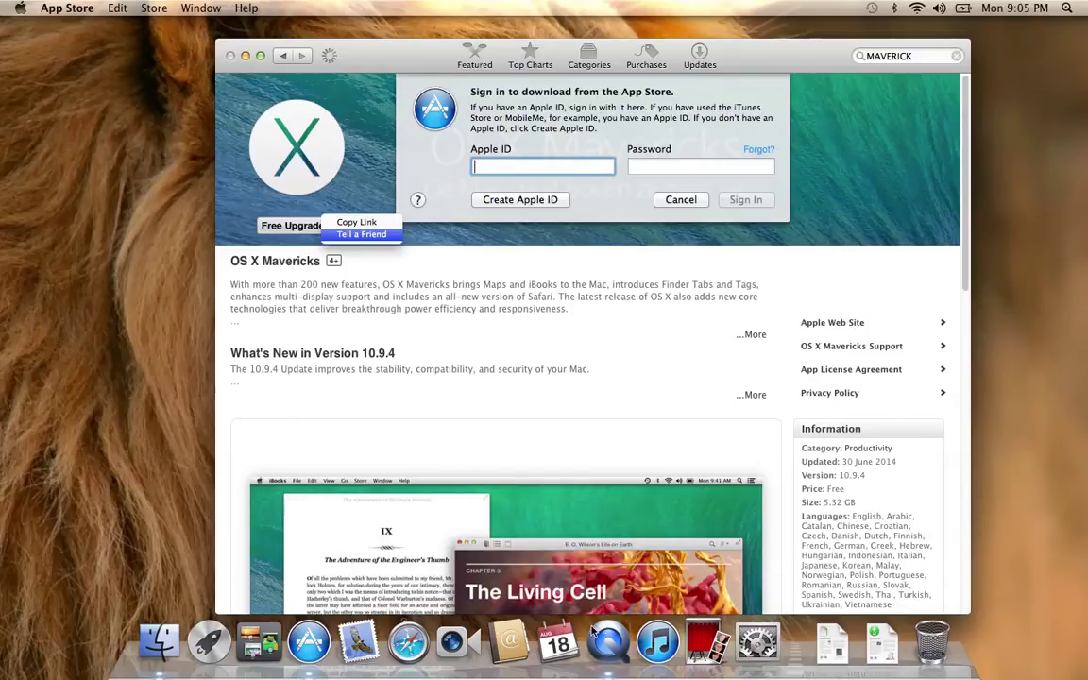
right_click(309, 640)
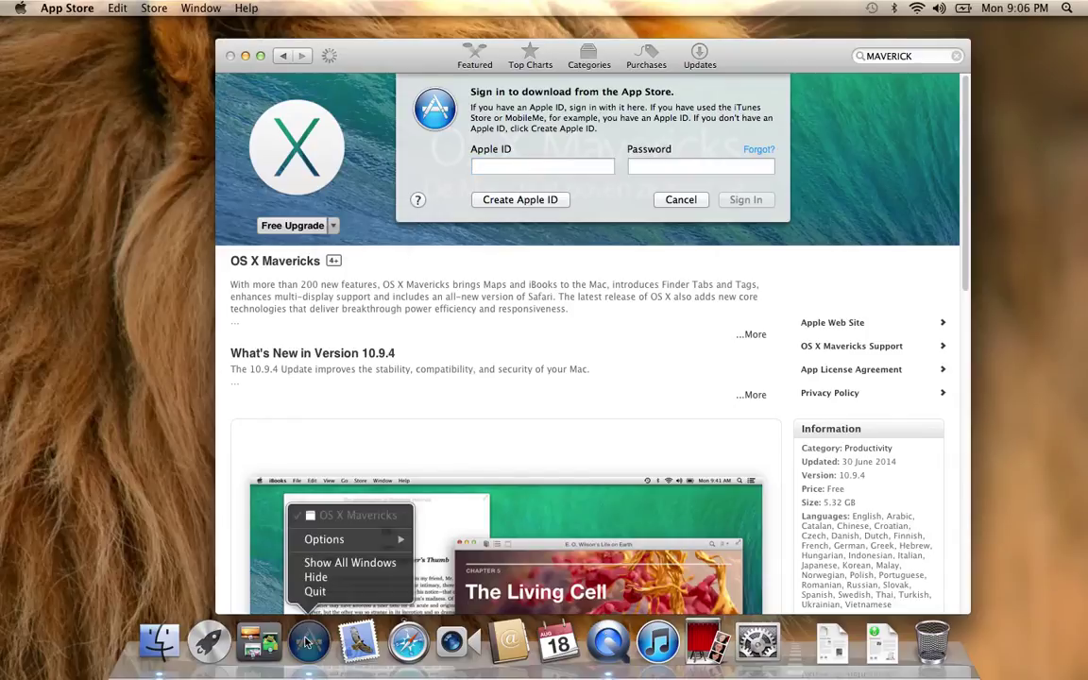
left_click(510, 387)
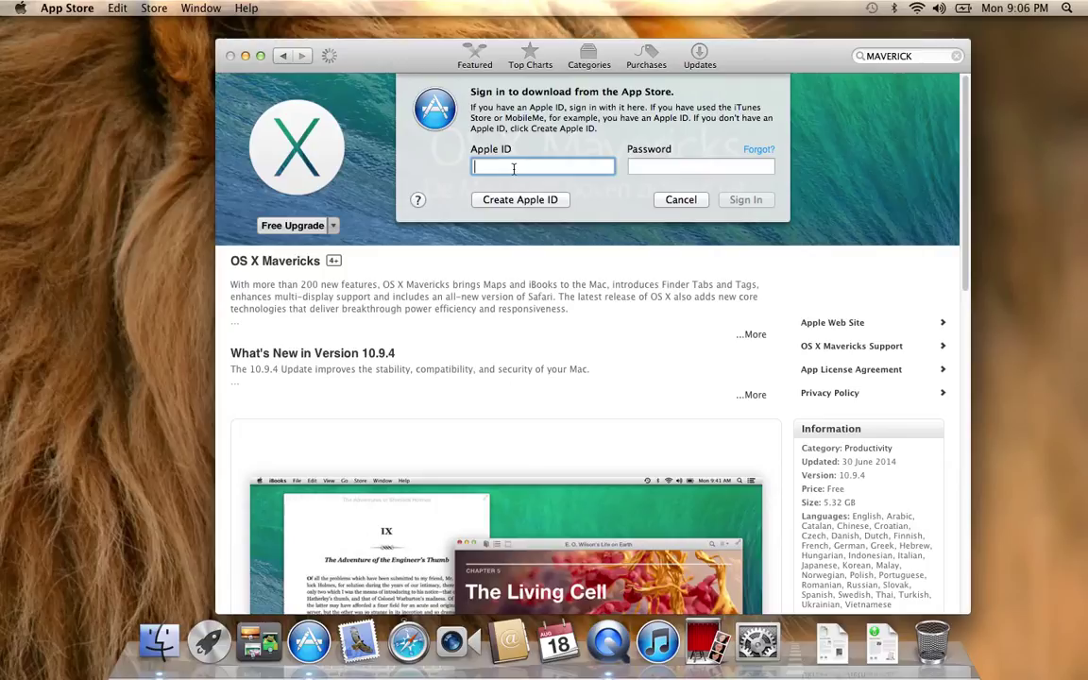
type("ST")
key("BackSpace")
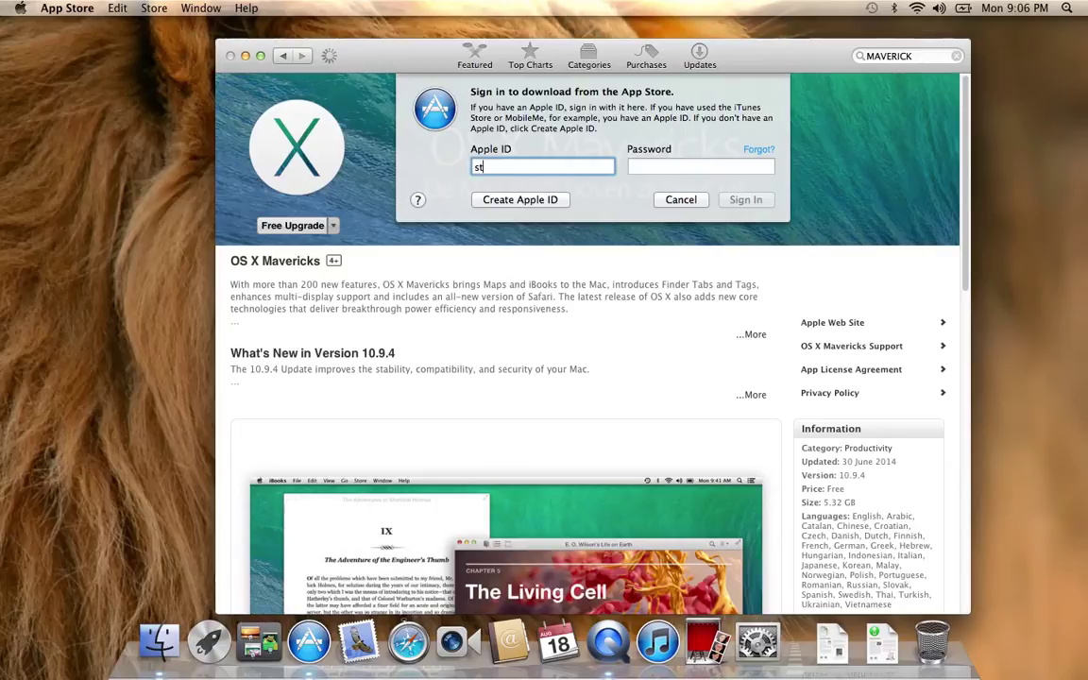
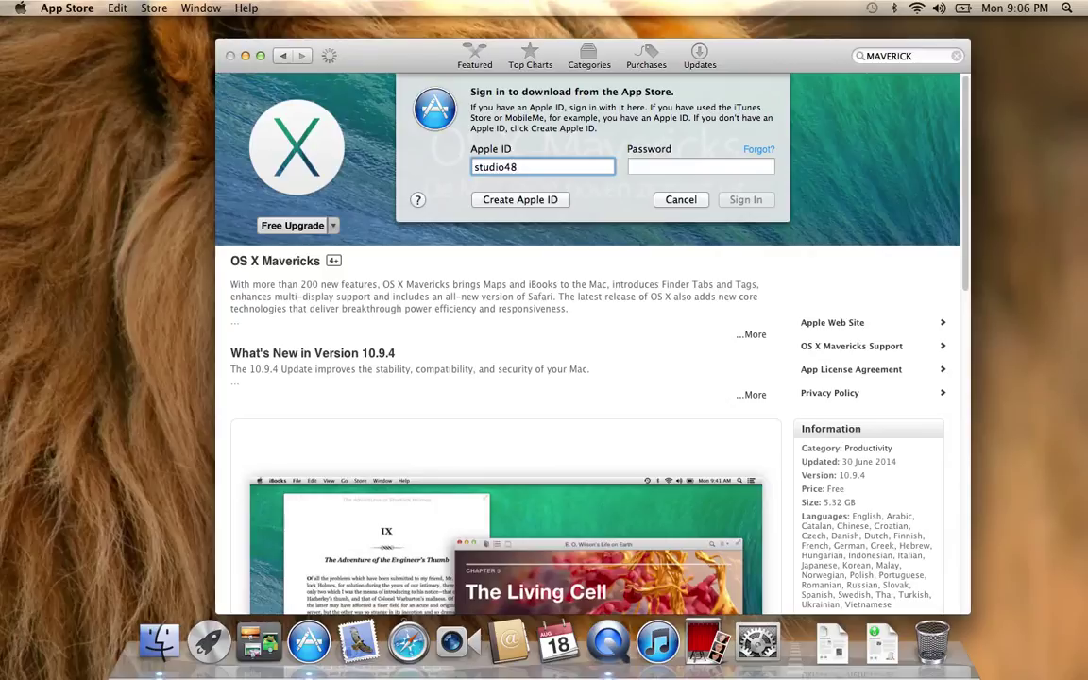
key("Tab")
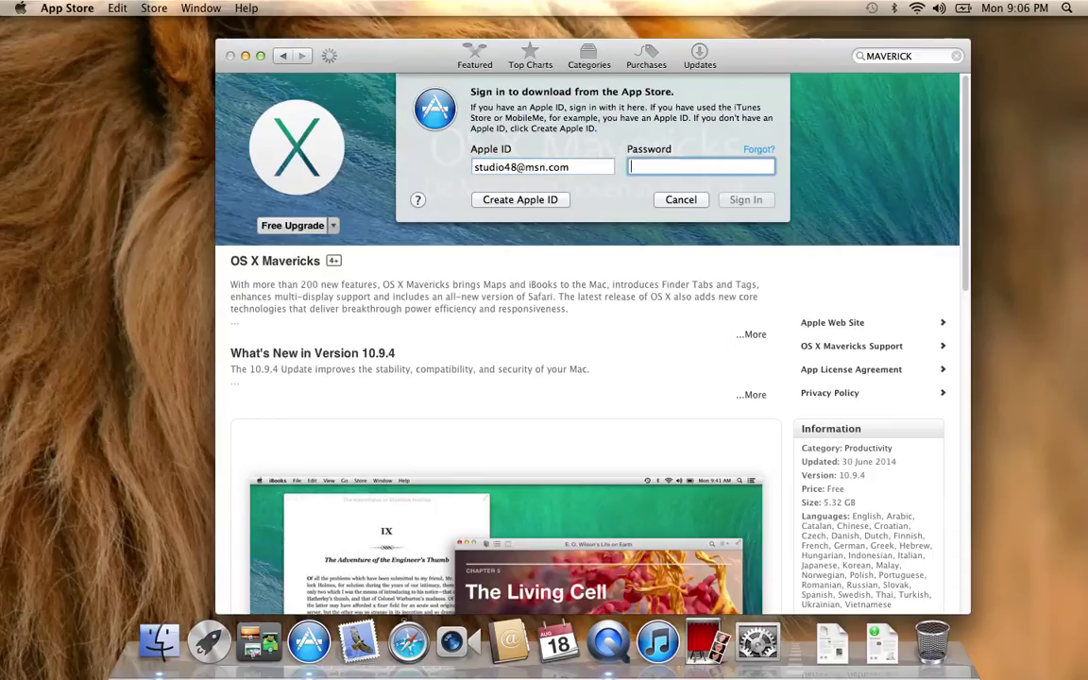
type("••")
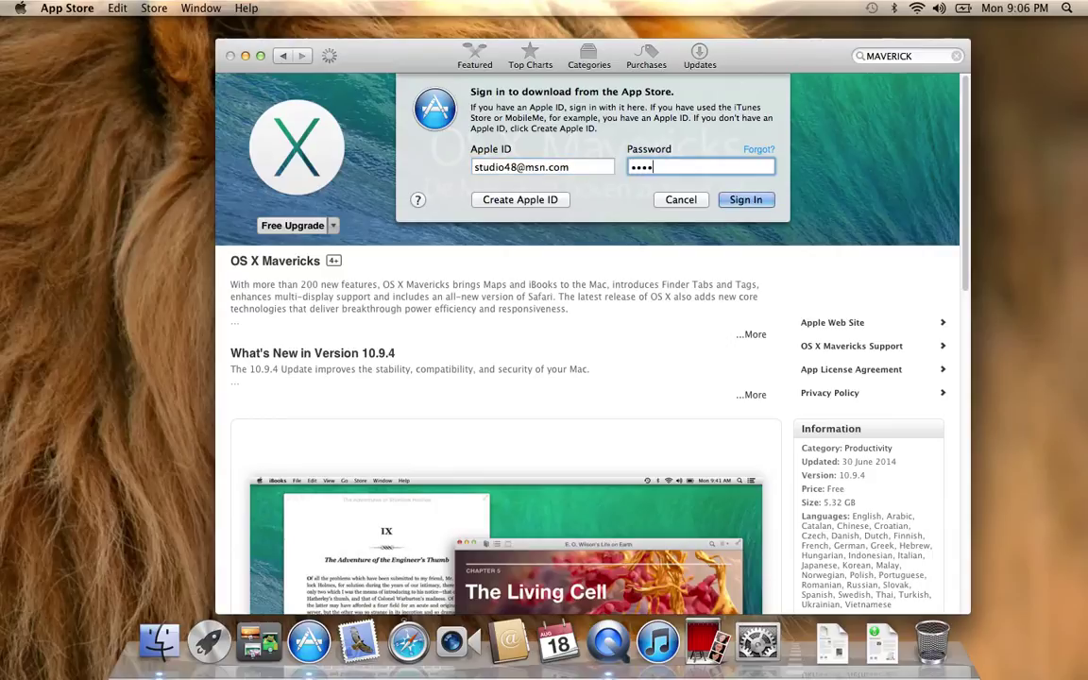
type("•••")
type("1")
key("Return")
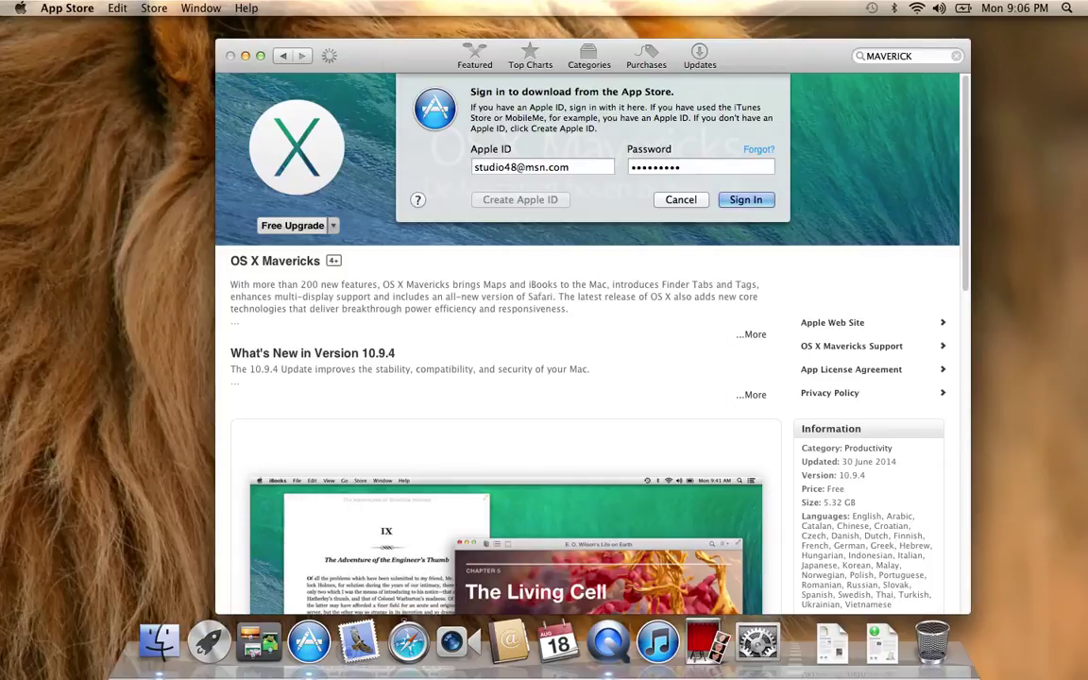
key("Return")
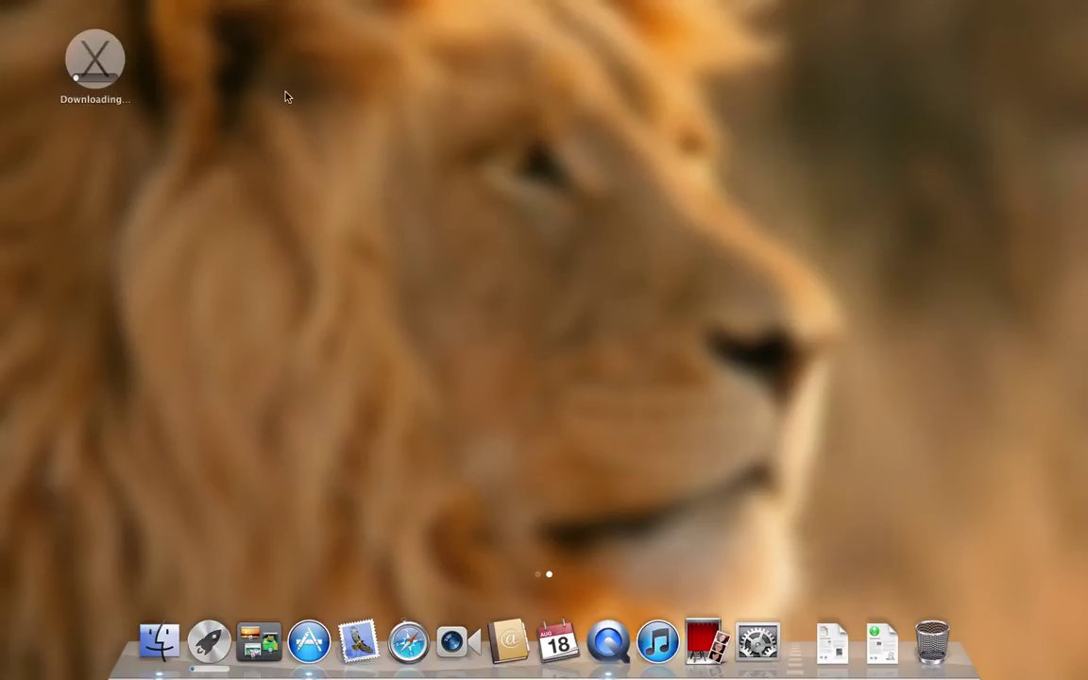
Check the Mavericks Downloading icon in Launchpad, then return to its App Store page.
left_click_drag(460, 374, 755, 378)
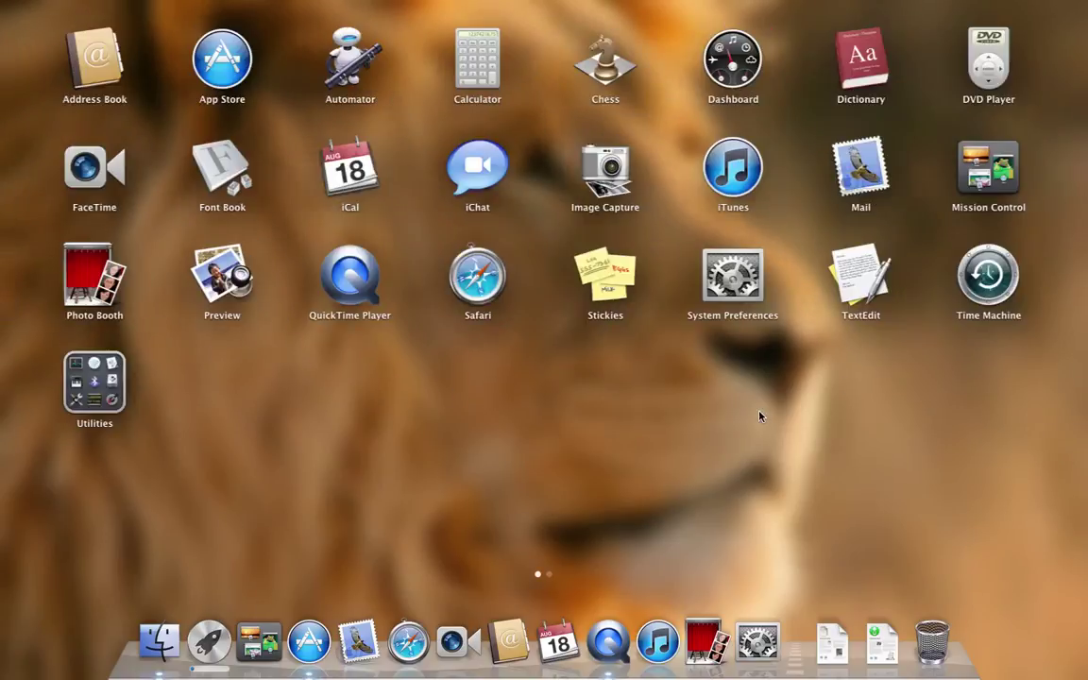
mouse_move(454, 429)
left_mouse_down()
mouse_move(775, 419)
mouse_move(75, 487)
left_mouse_up()
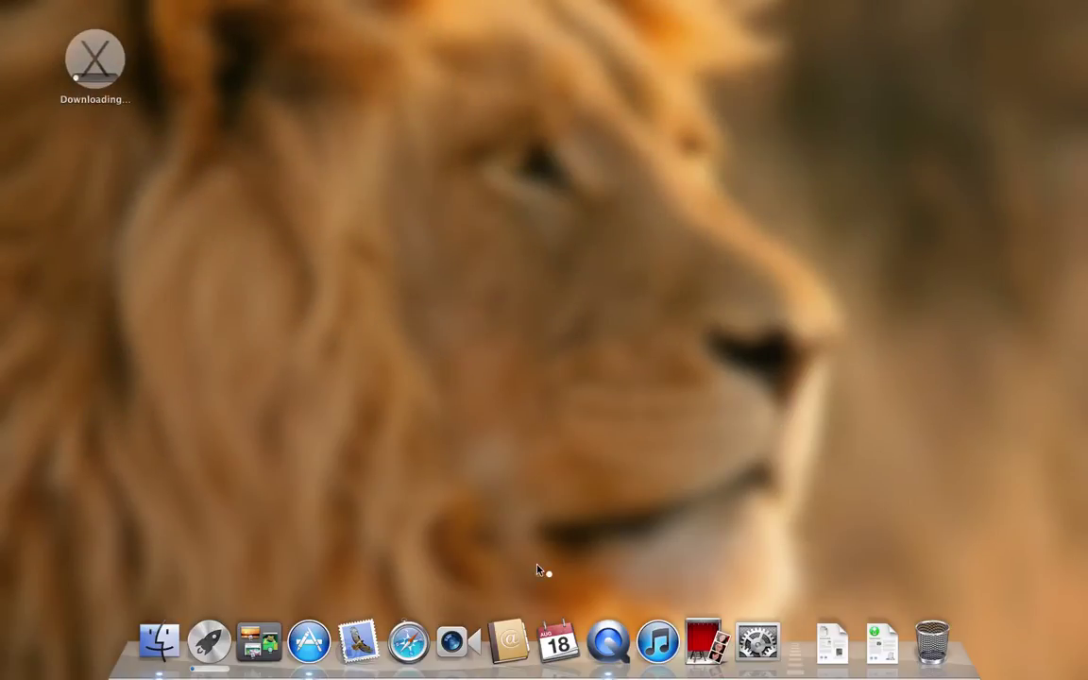
left_click(540, 576)
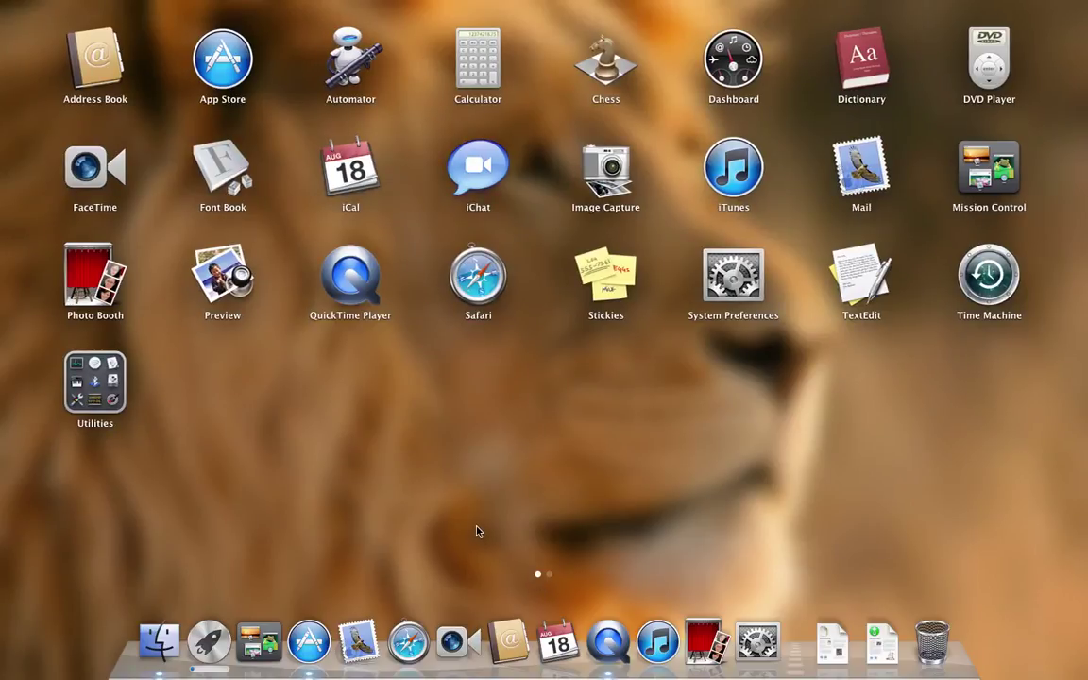
left_click(309, 642)
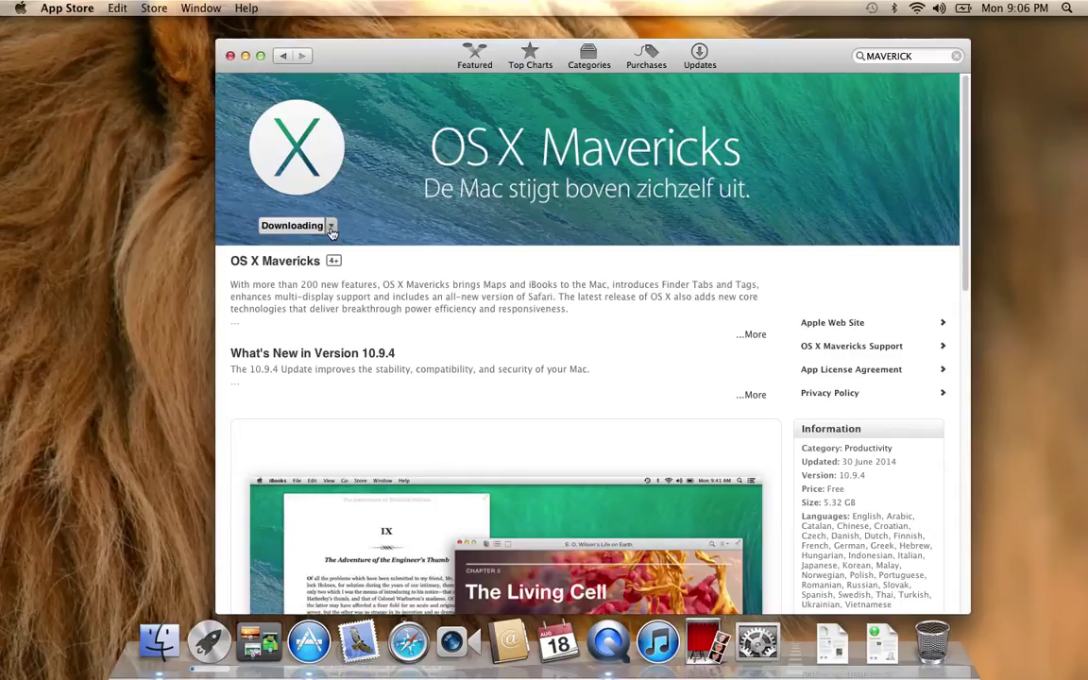
left_click(331, 226)
Dismiss the sharing menu and expand the full OS X Mavericks feature description.
left_click(220, 221)
left_click(751, 334)
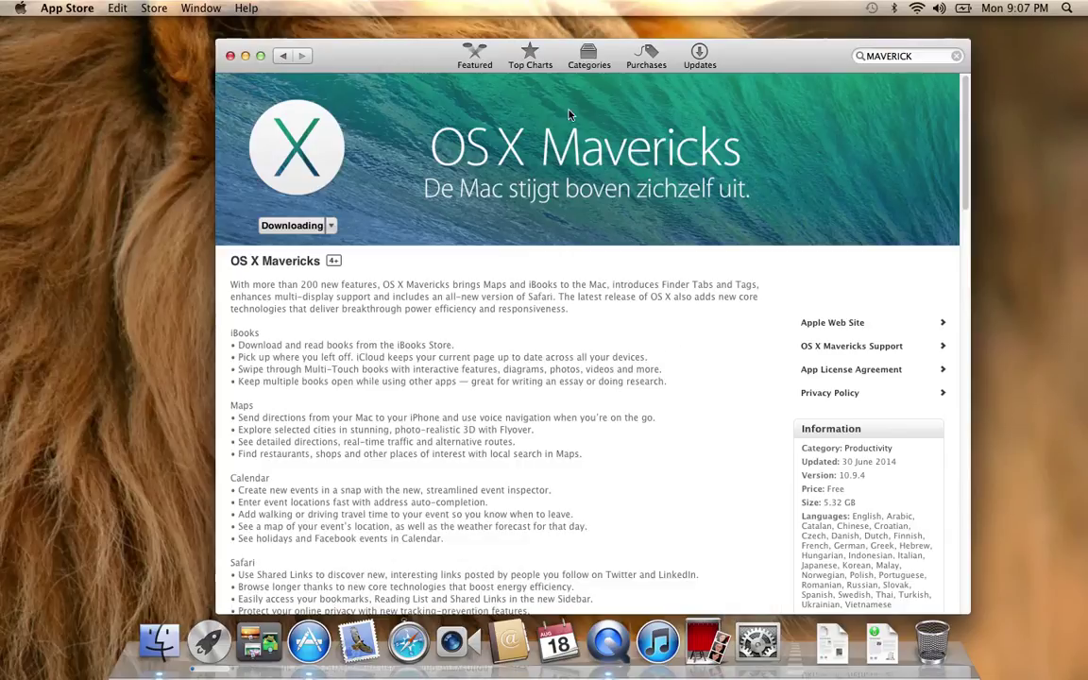
left_click_drag(358, 64, 380, 61)
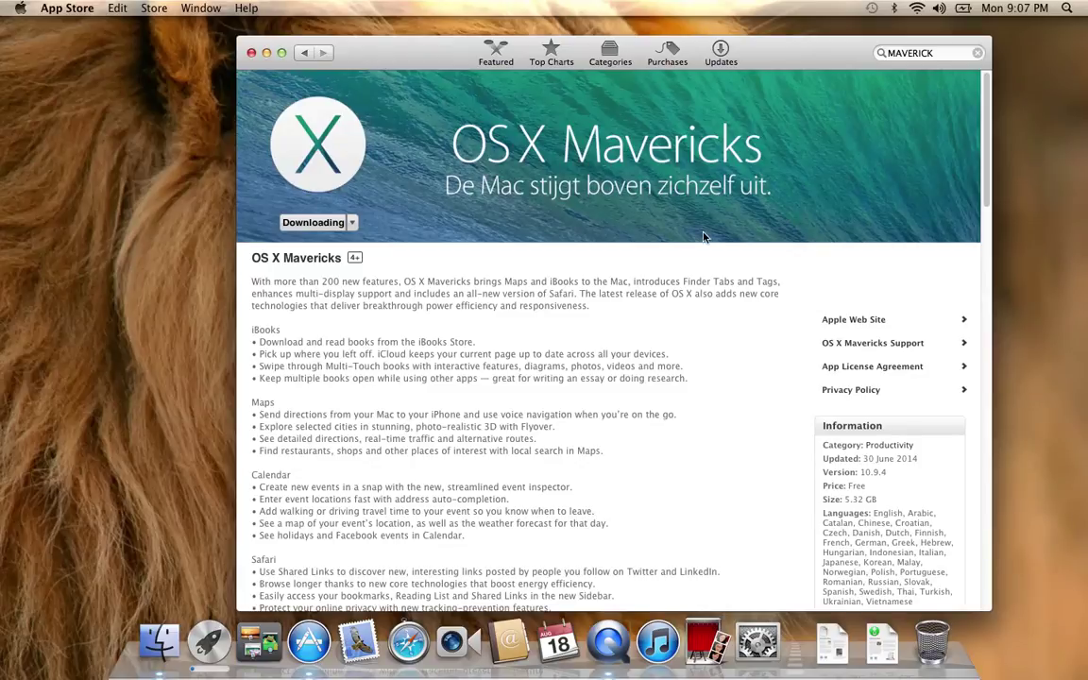
left_click(909, 53)
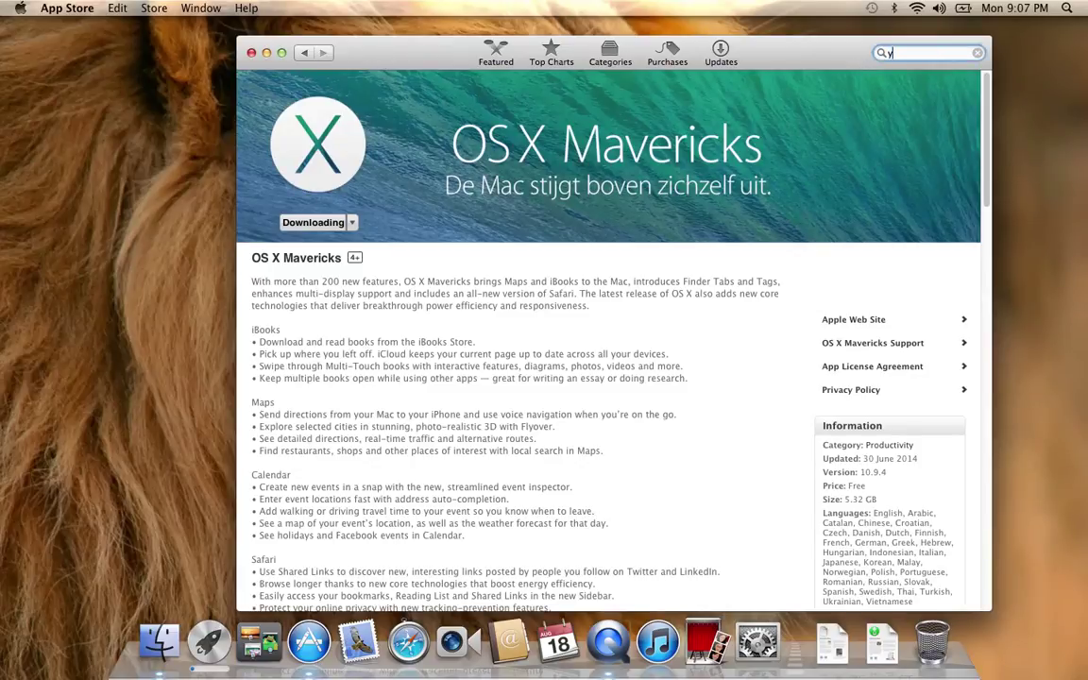
Search the store for 'yosemyte', then retry with 'yose', 'yos' and finally 'y'.
type("yose")
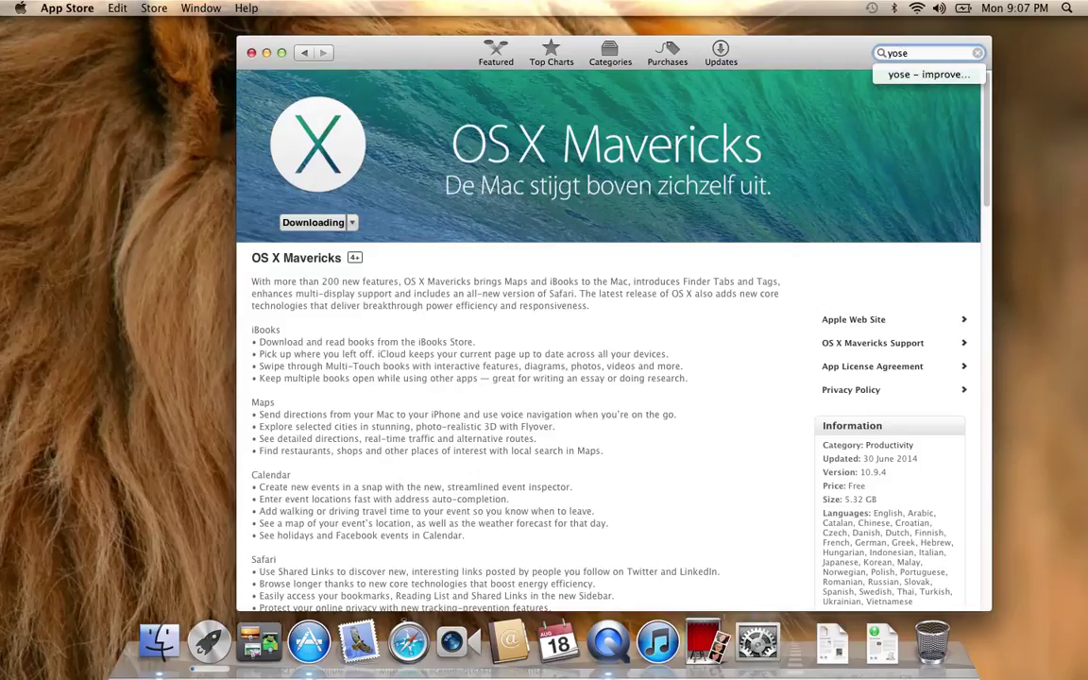
type("m")
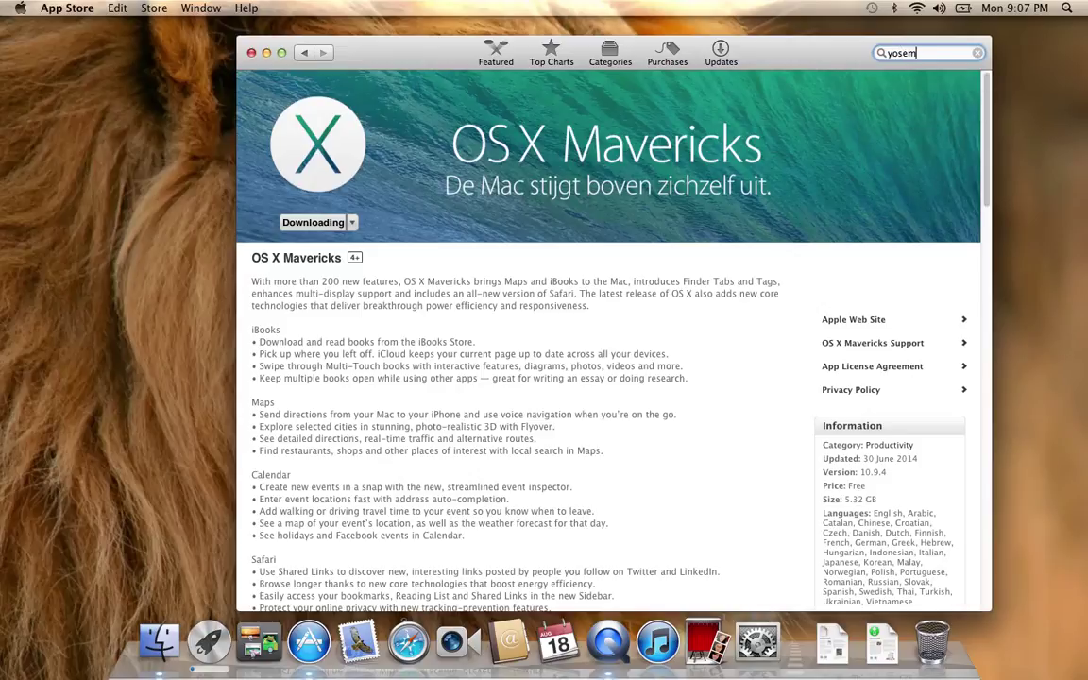
type("yte")
key("Return")
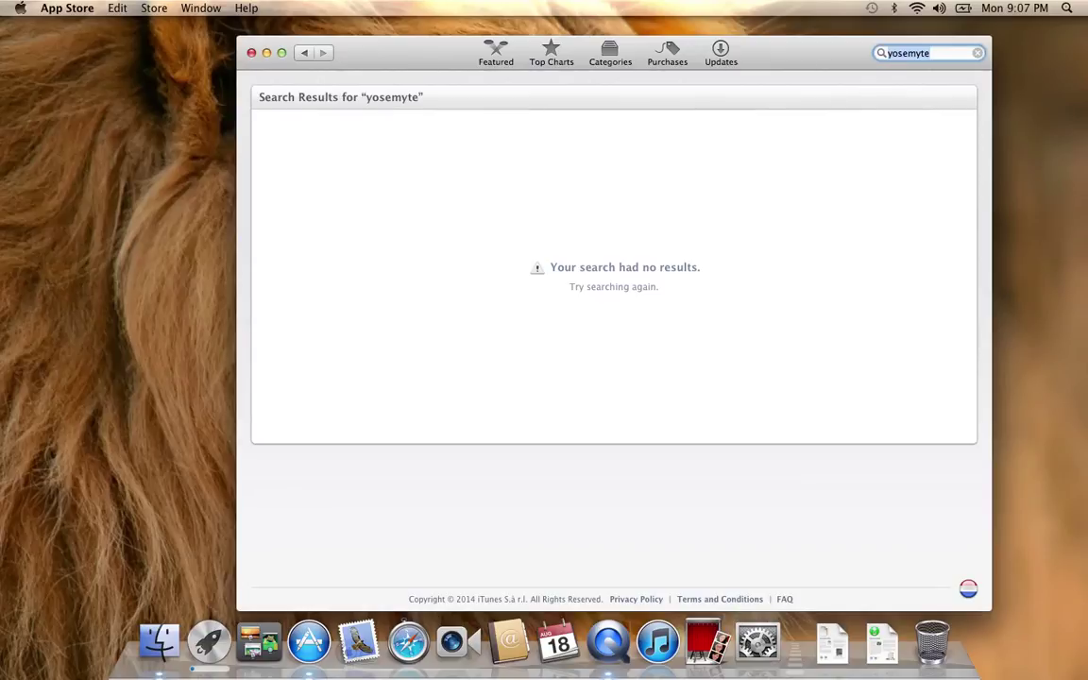
left_click(933, 53)
key("BackSpace")
key("BackSpace")
key("BackSpace")
key("BackSpace")
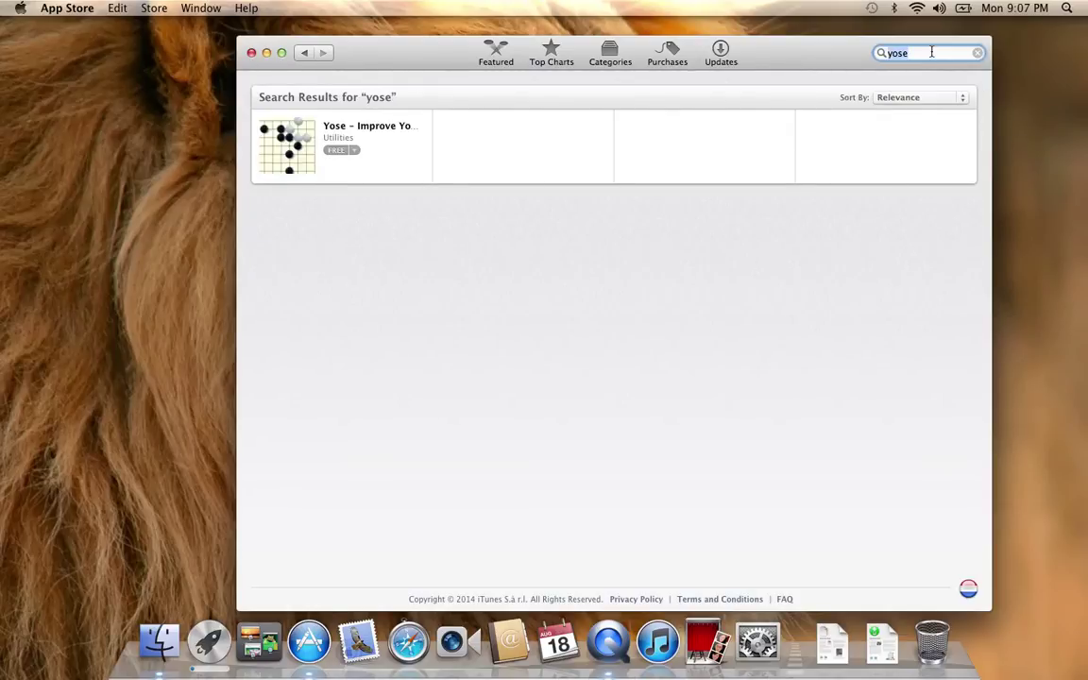
left_click(933, 48)
key("BackSpace")
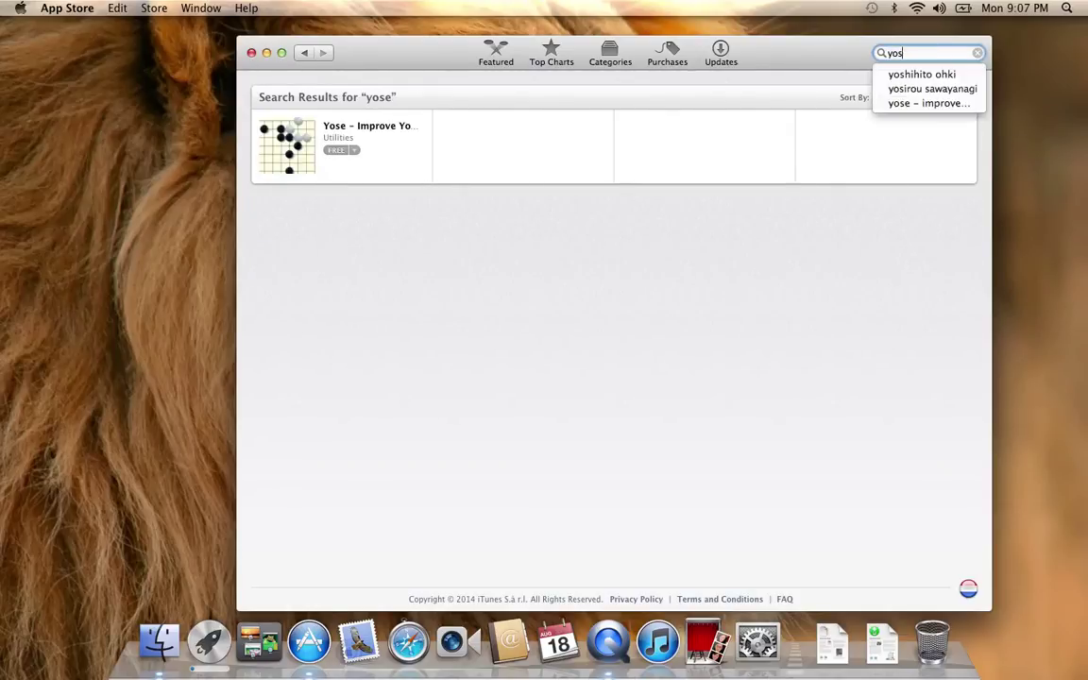
key("Return")
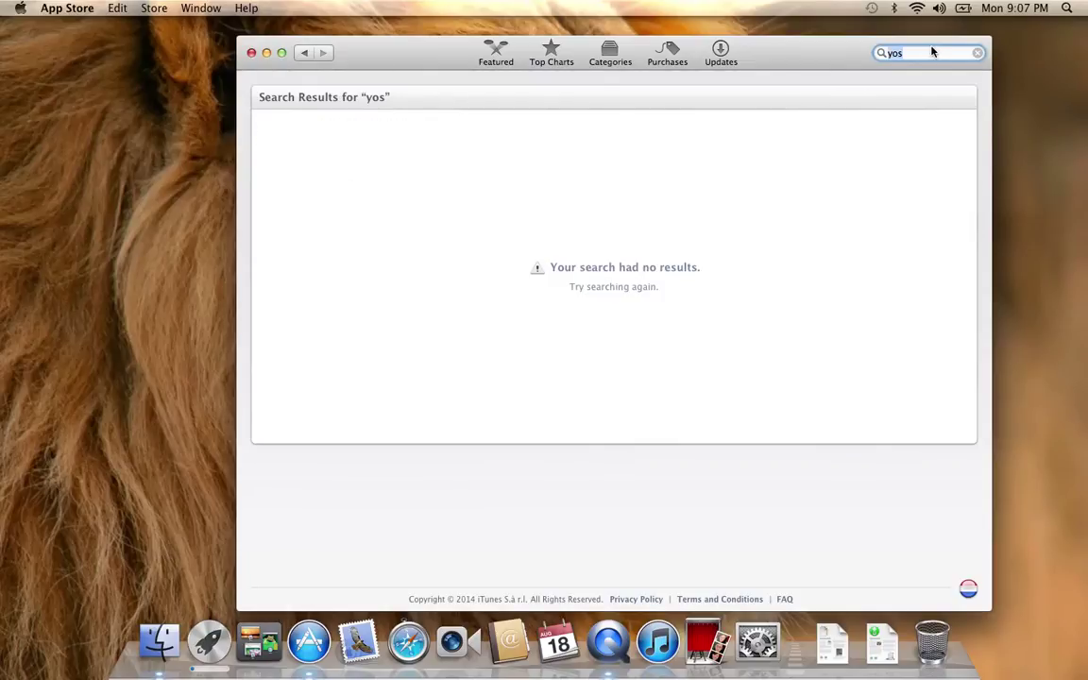
left_click(927, 51)
key("BackSpace")
key("BackSpace")
key("BackSpace")
type("y")
key("Return")
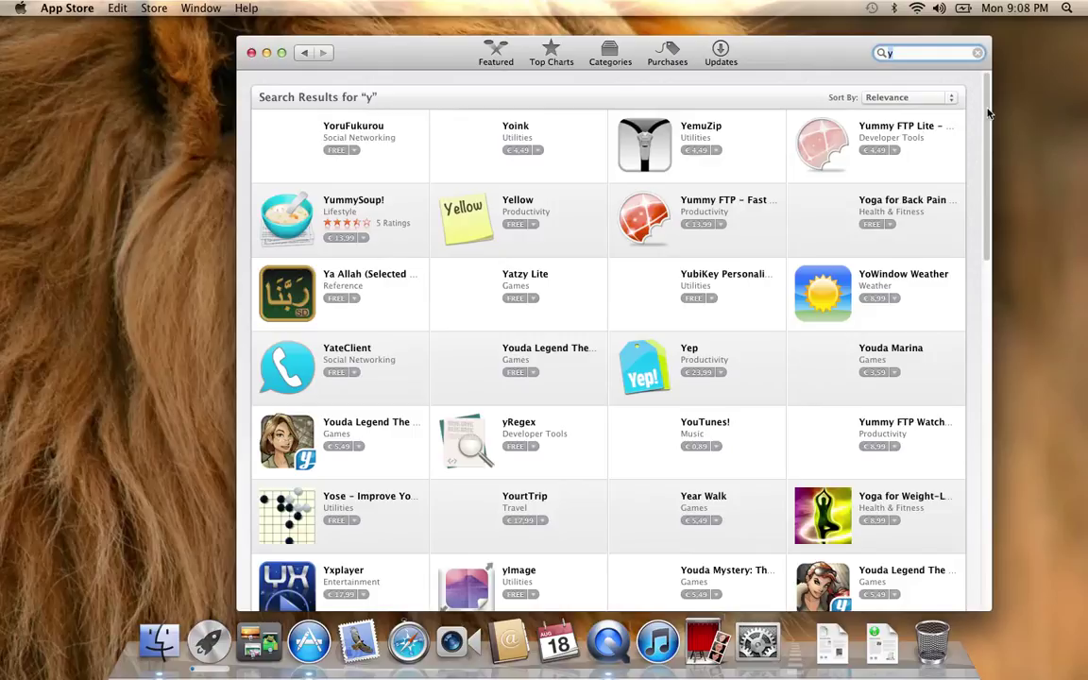
Scroll through the 'y' results, accept a developer-name search suggestion, then quit the App Store.
scroll(989, 118, "down", 1)
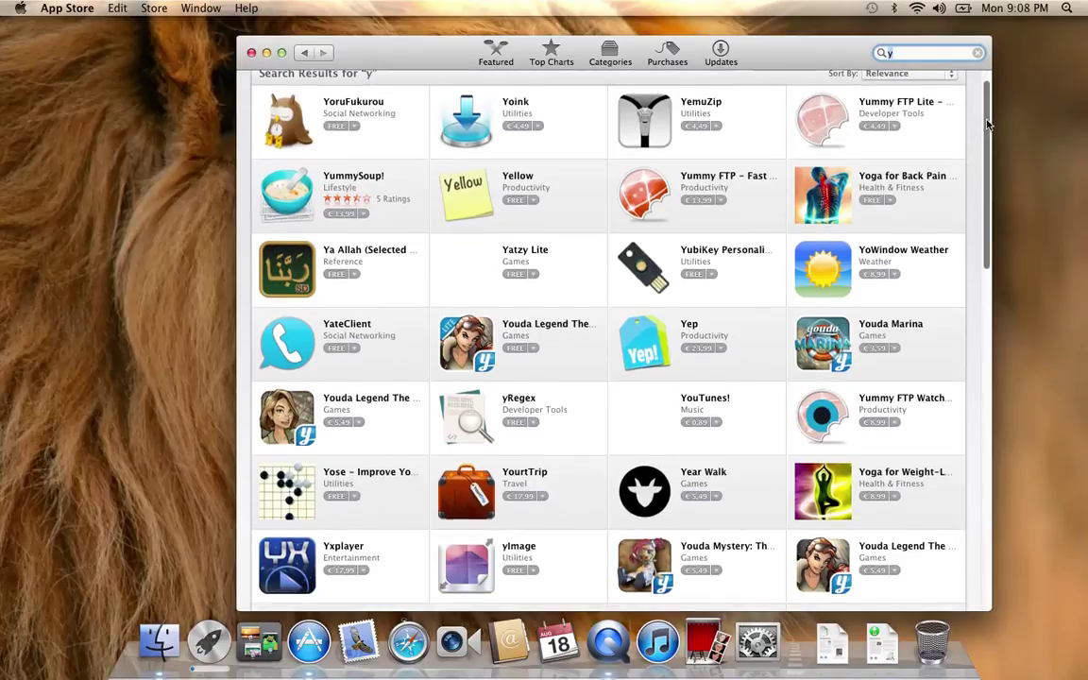
left_click_drag(989, 117, 996, 209)
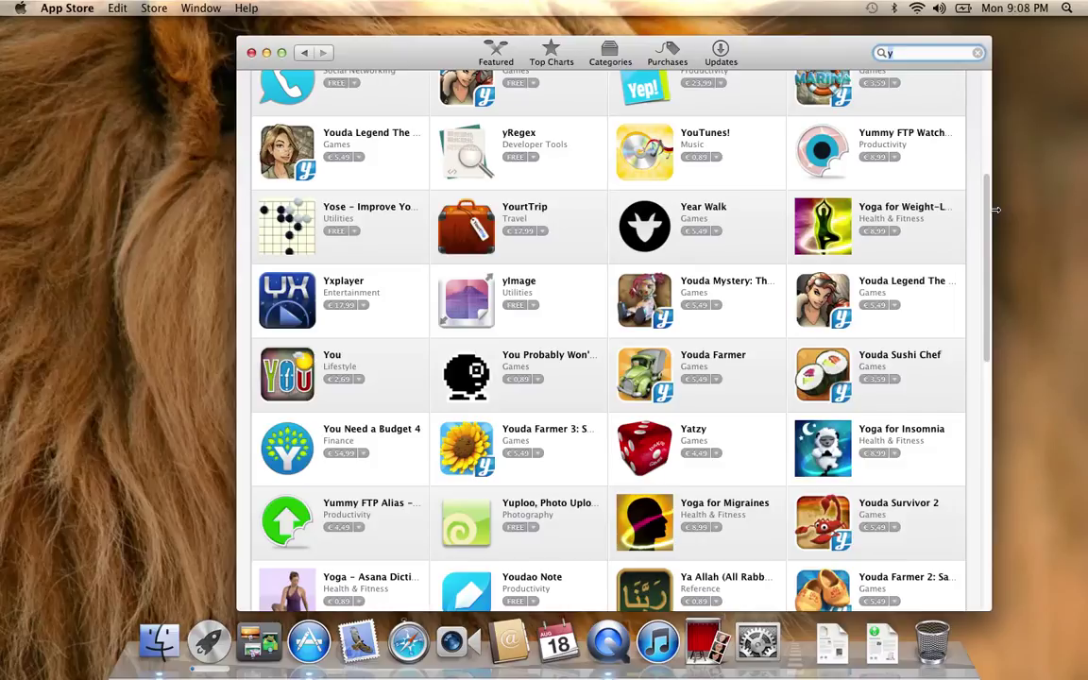
type("ohei iwasaki")
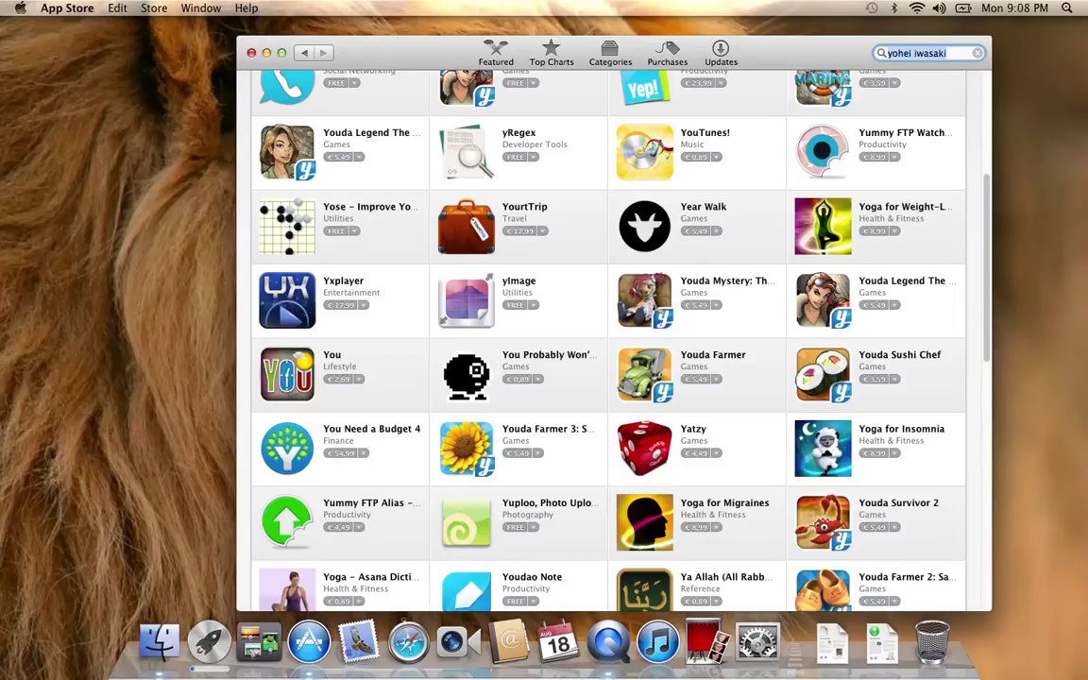
key("Right")
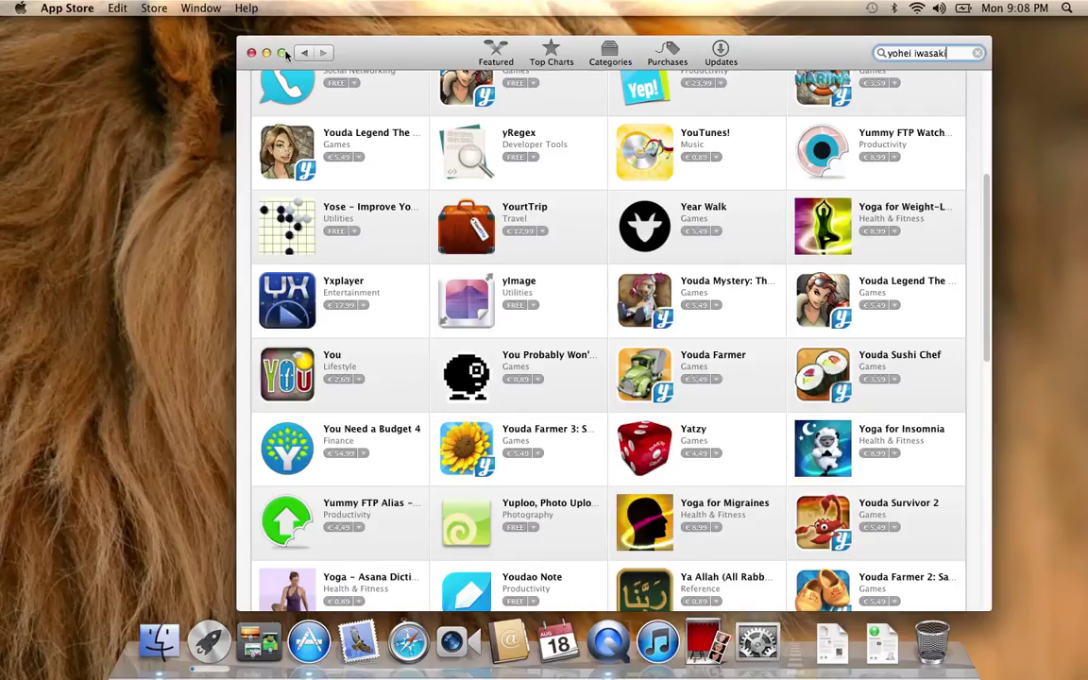
left_click(252, 53)
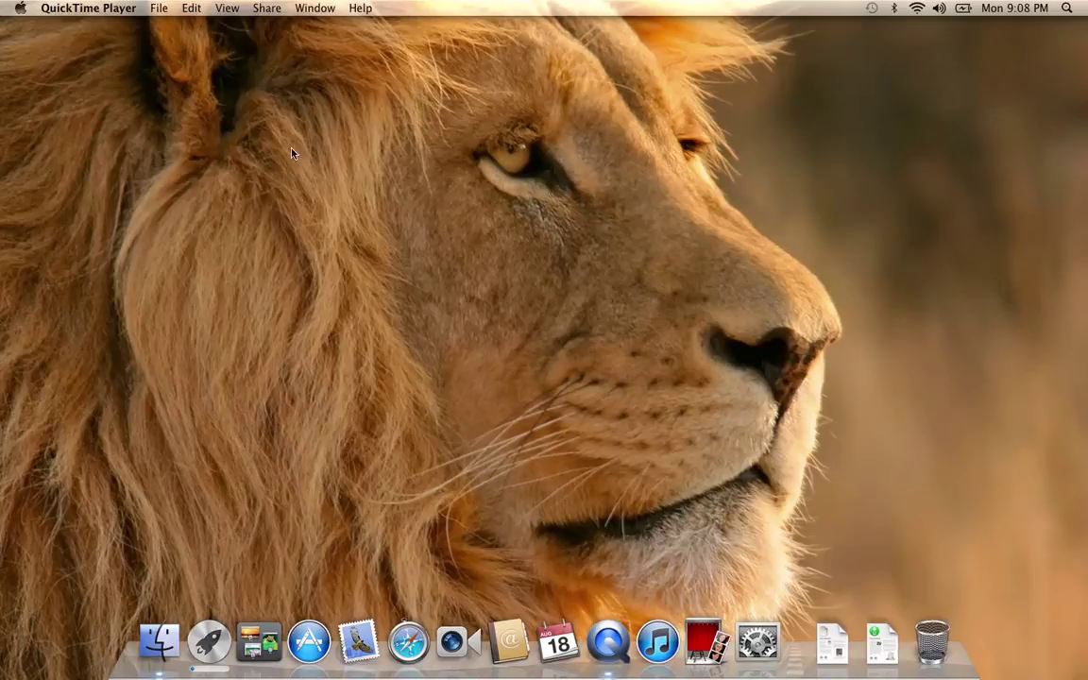